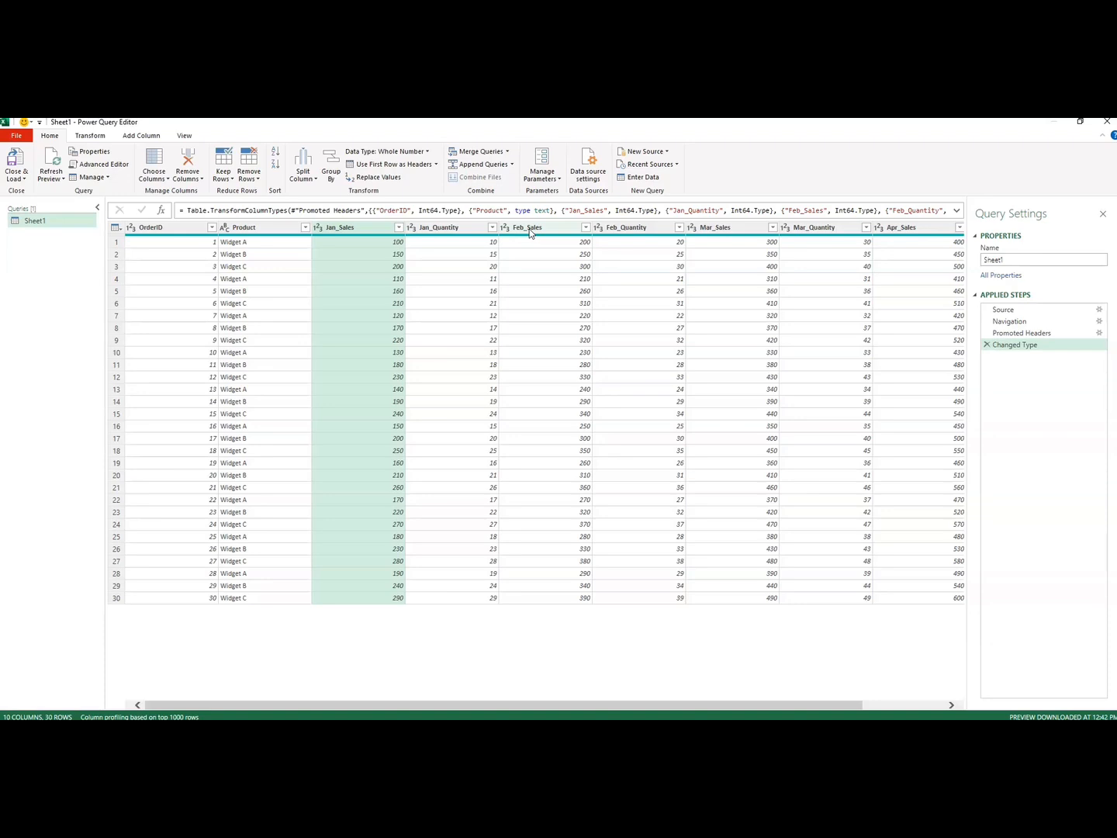
Unpivot the Jan_Sales, Feb_Sales, Mar_Sales and Apr_Sales columns
click(351, 232)
click(349, 232)
ctrl+click(539, 229)
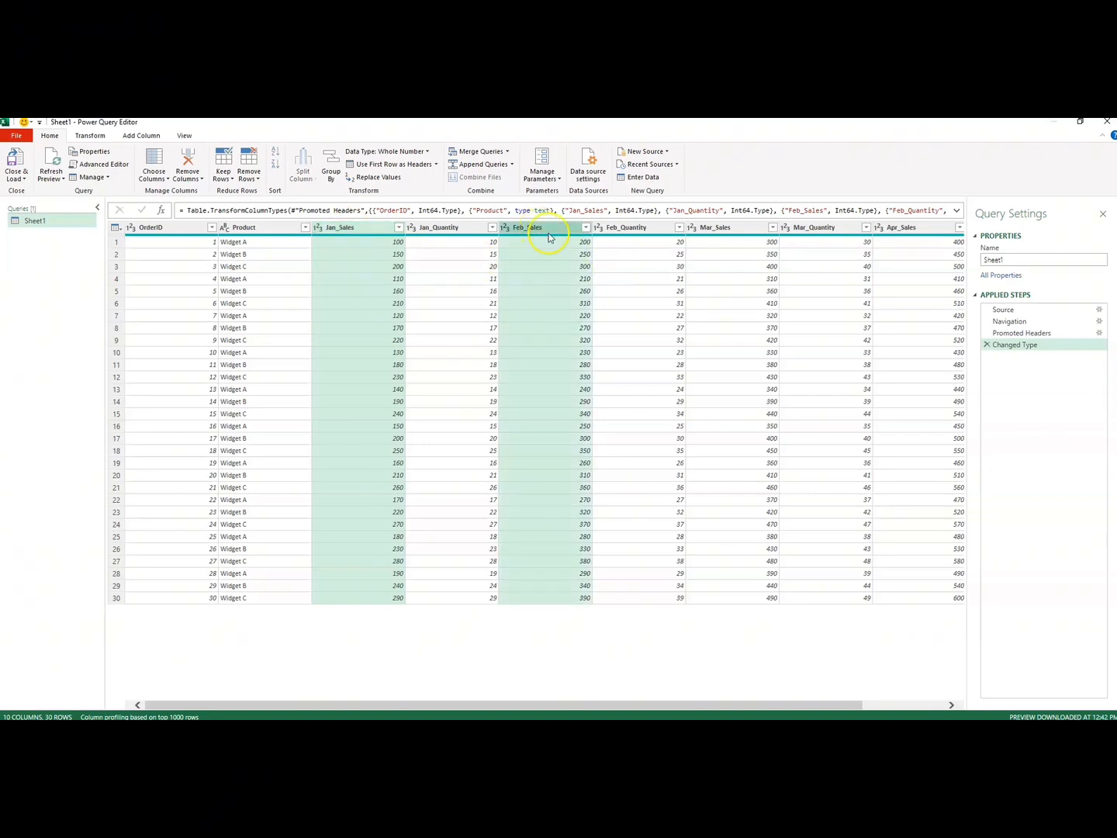
ctrl+click(717, 228)
ctrl+click(892, 233)
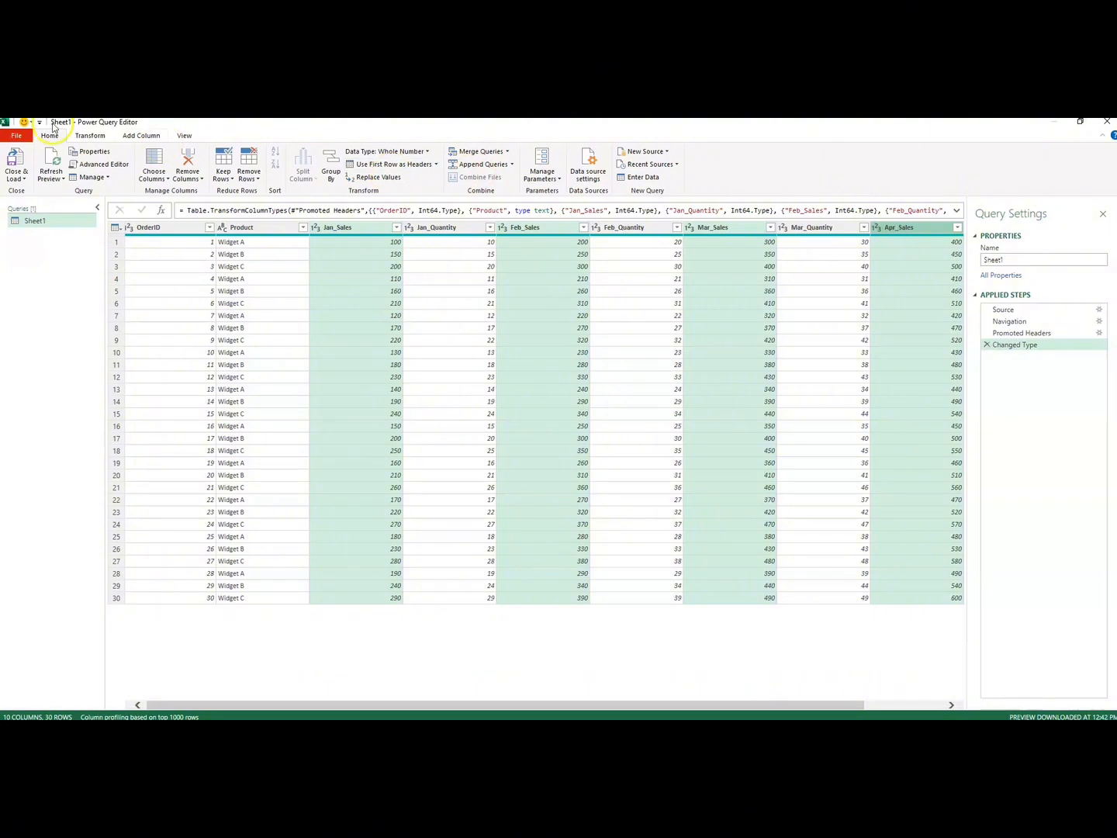
click(90, 136)
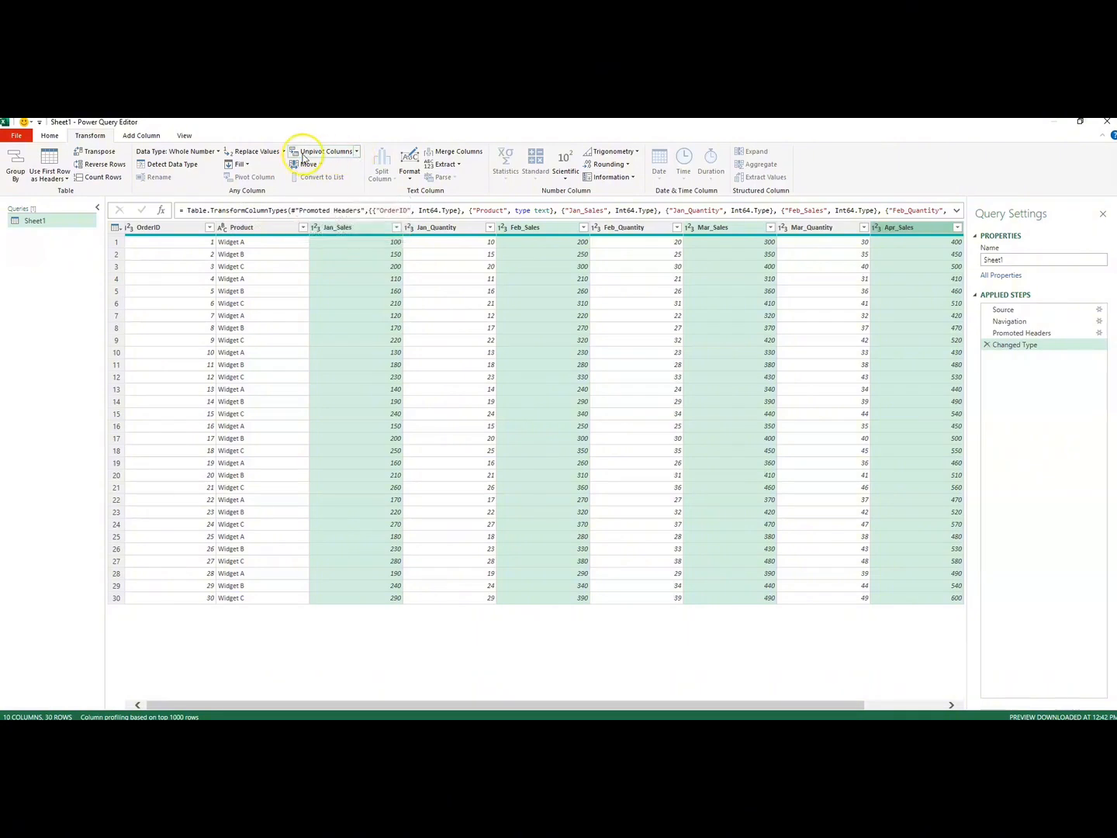
click(357, 154)
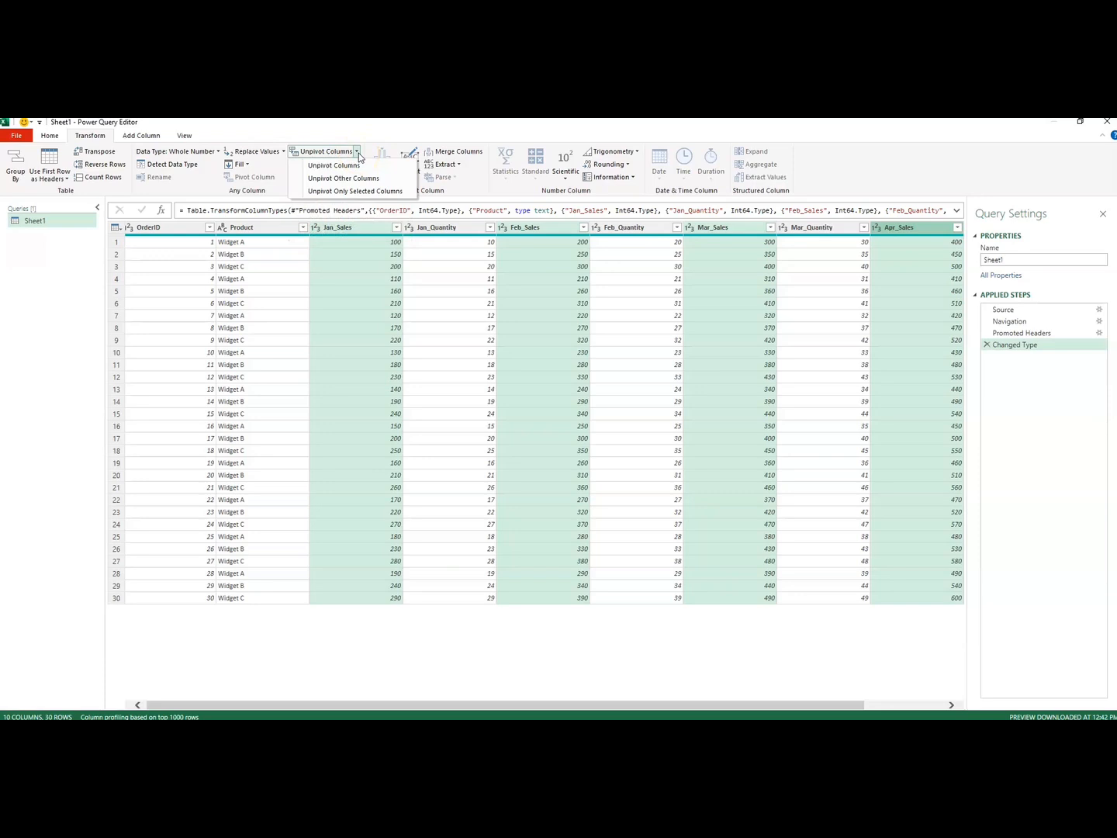
click(349, 168)
click(337, 168)
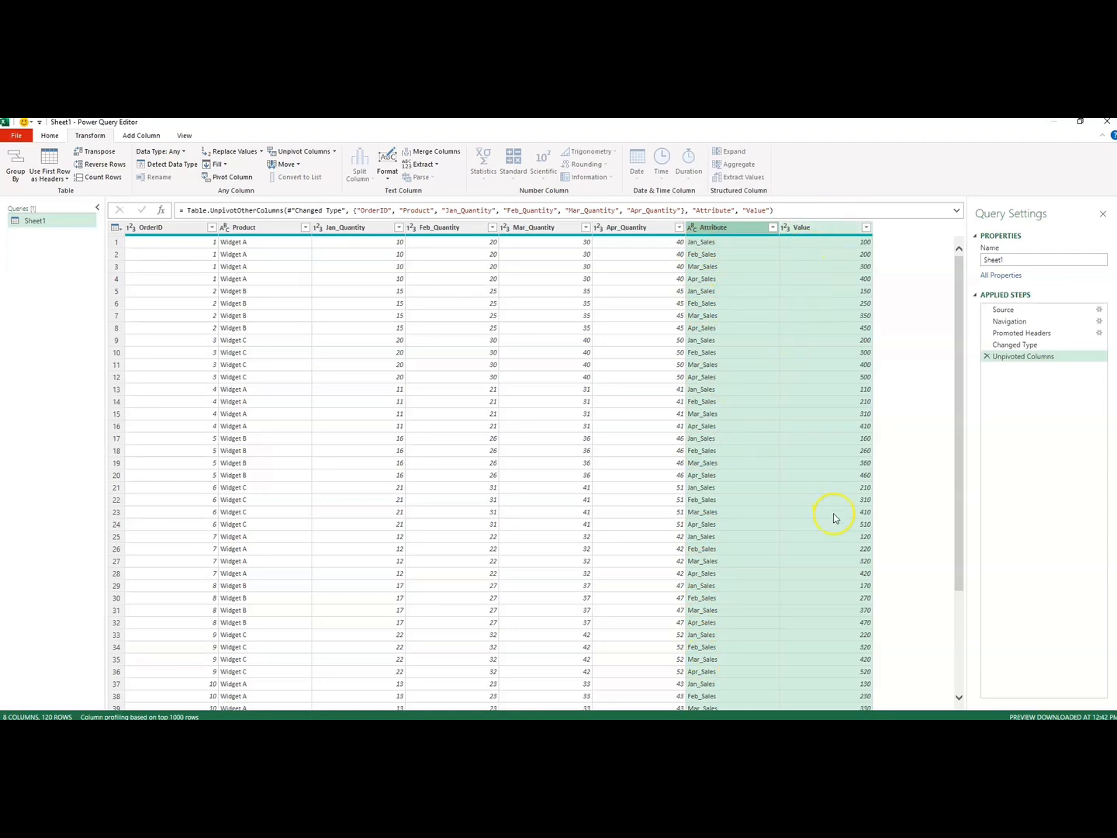
Rename the Attribute column as Month_Sales
click(733, 228)
double_click(733, 228)
key(BackSpace)
text(Mo)
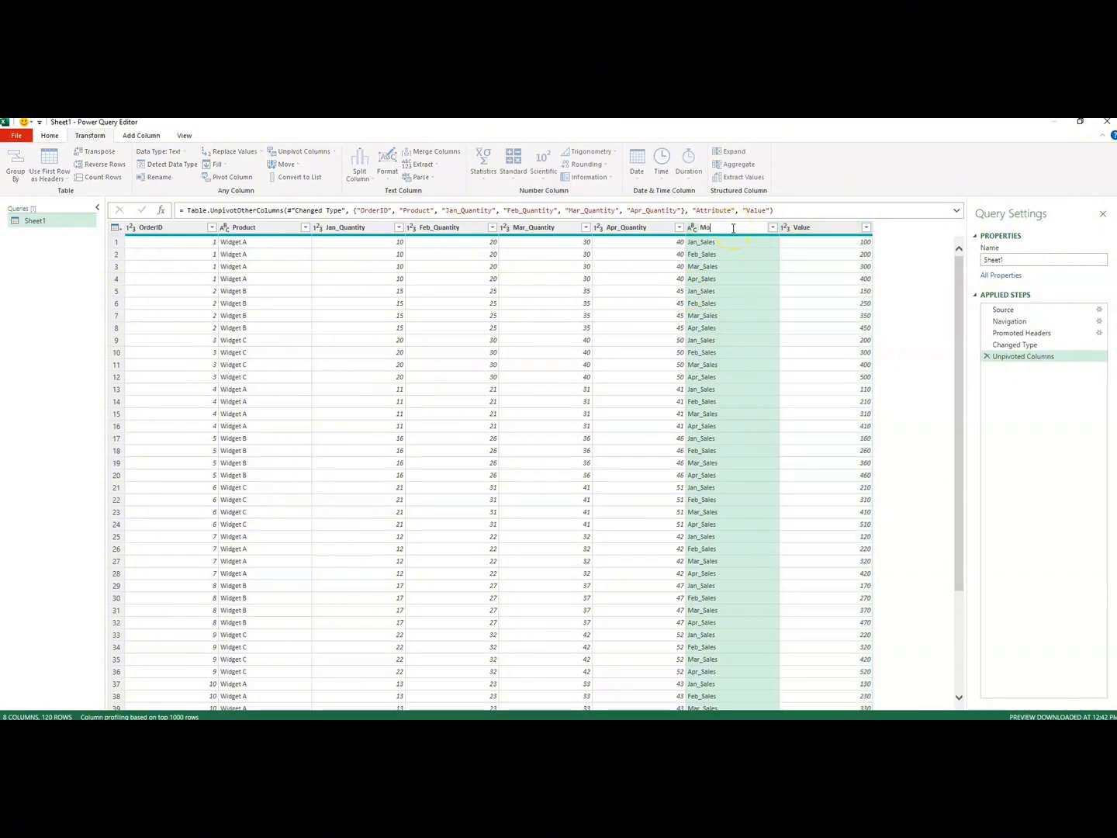
text(nth_Sales)
Rename the Value column as Sales
click(803, 227)
double_click(803, 227)
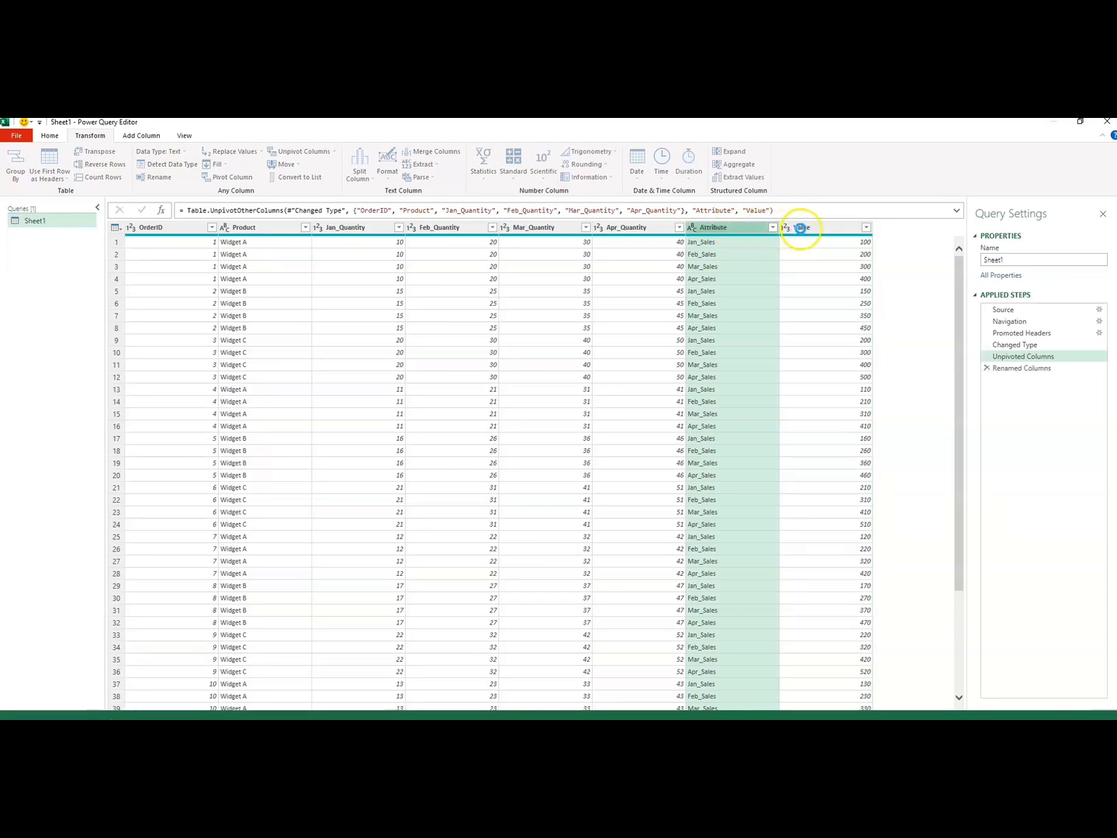
key(BackSpace)
text(Sales)
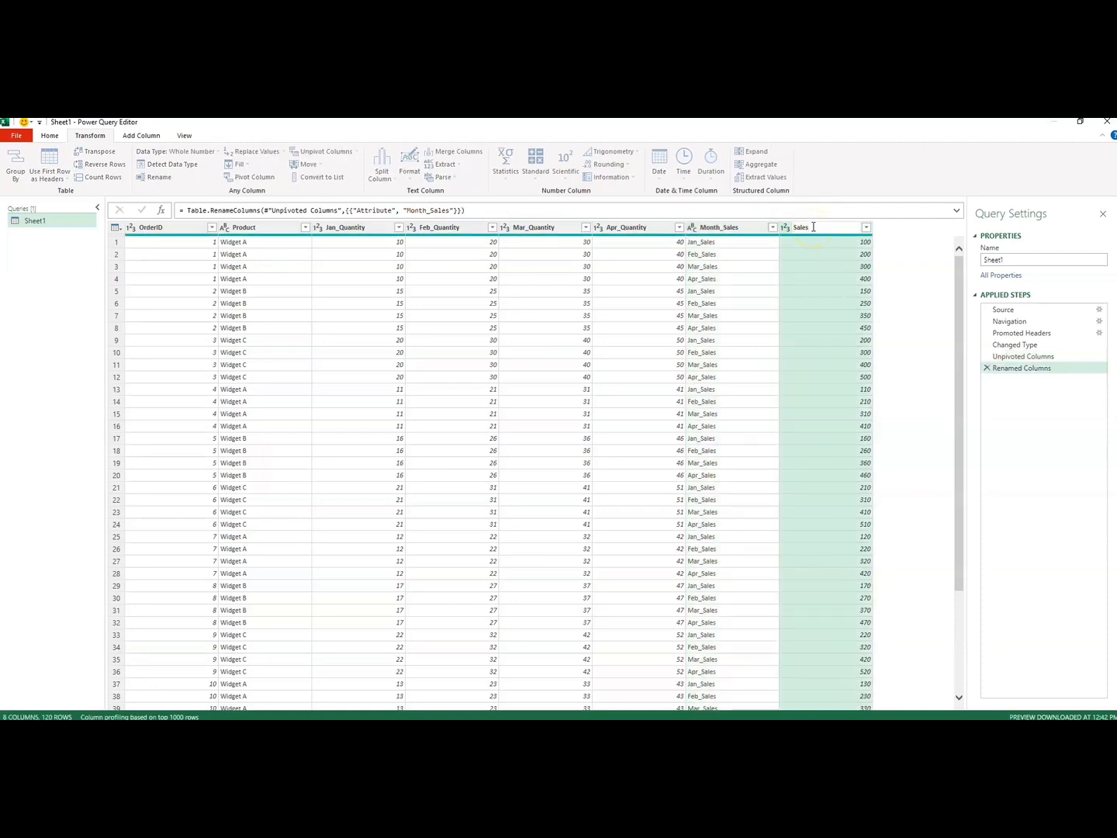
key(Return)
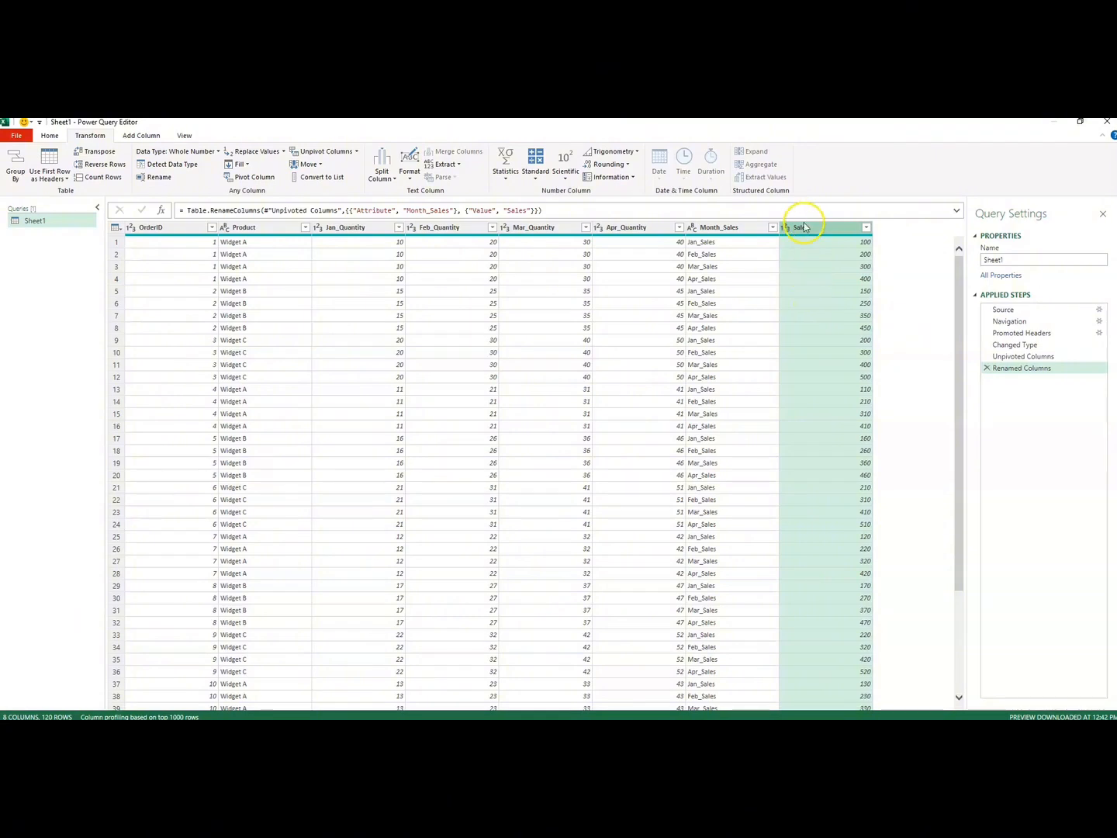
Replace the text "_Sales" with a space throughout the Month_Sales column
click(711, 230)
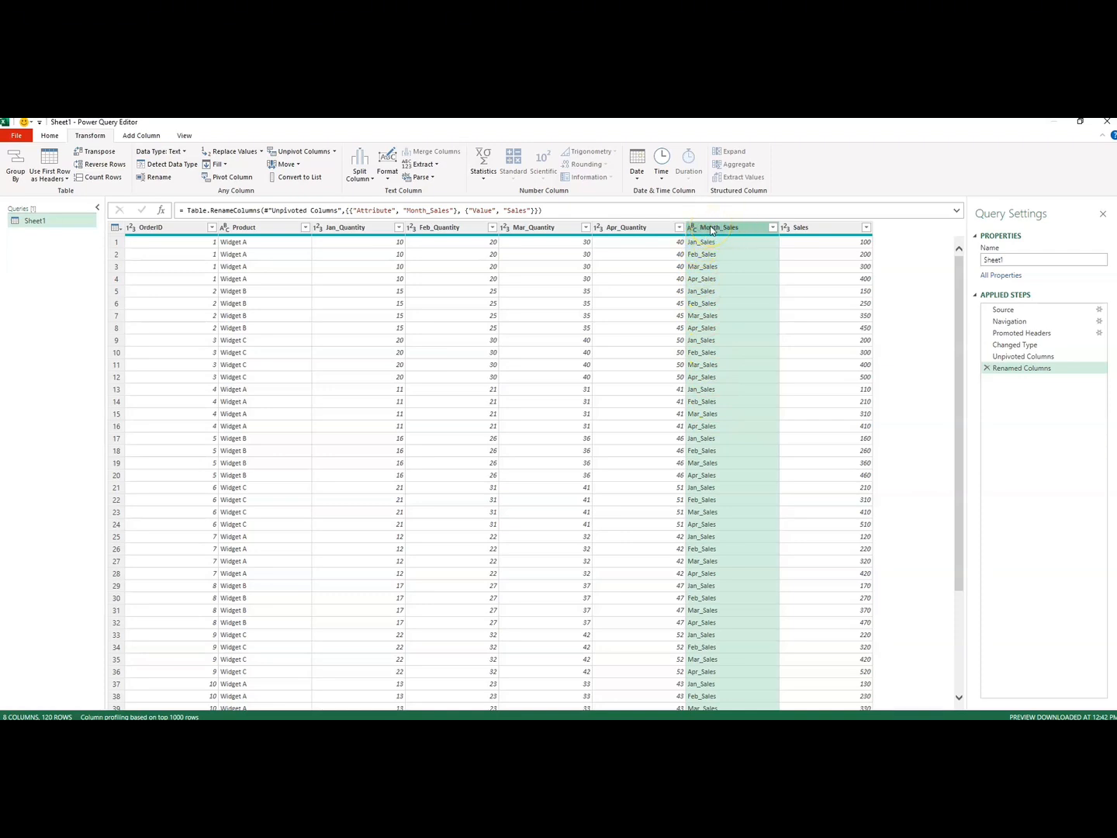
click(262, 153)
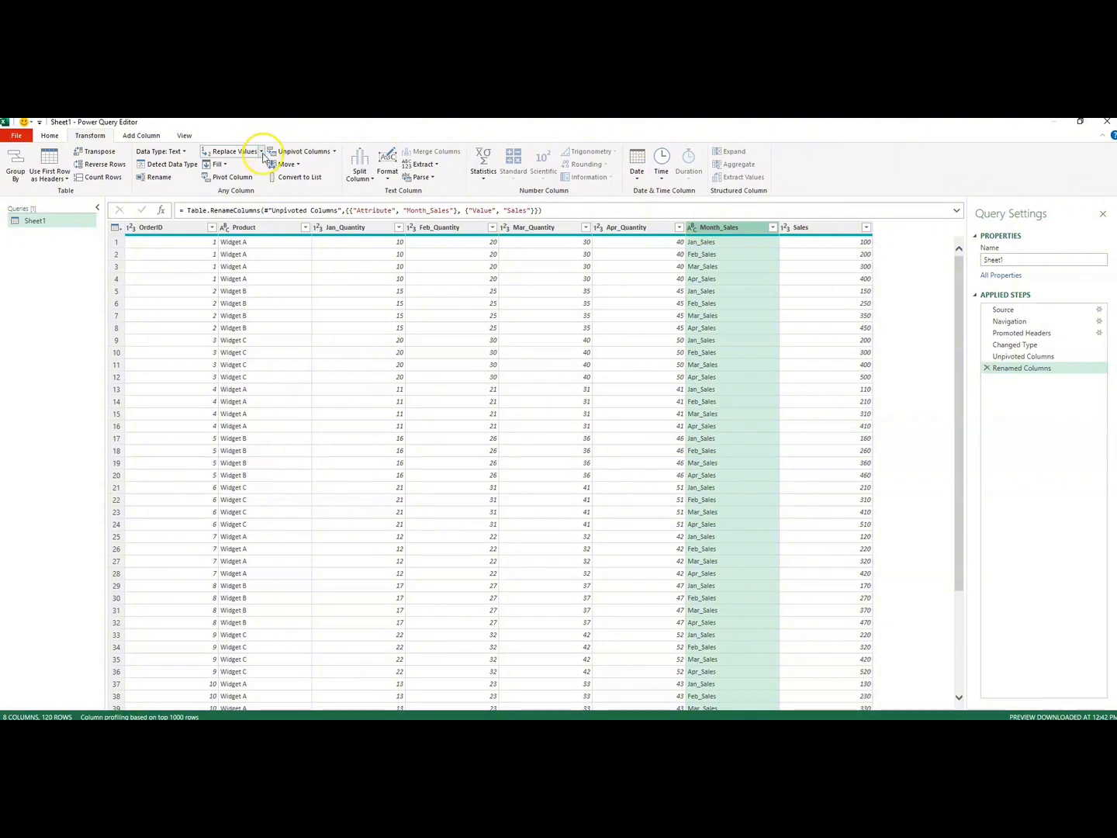
click(246, 165)
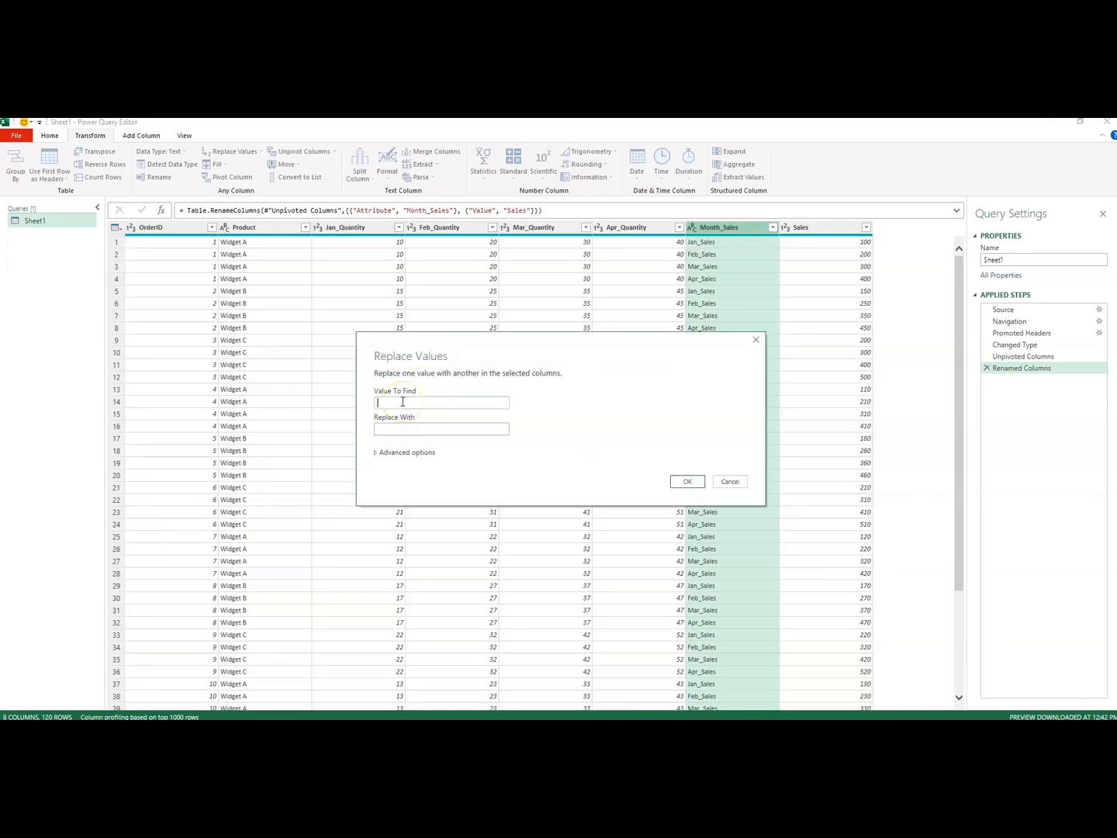
text(_Sales)
click(396, 430)
click(686, 481)
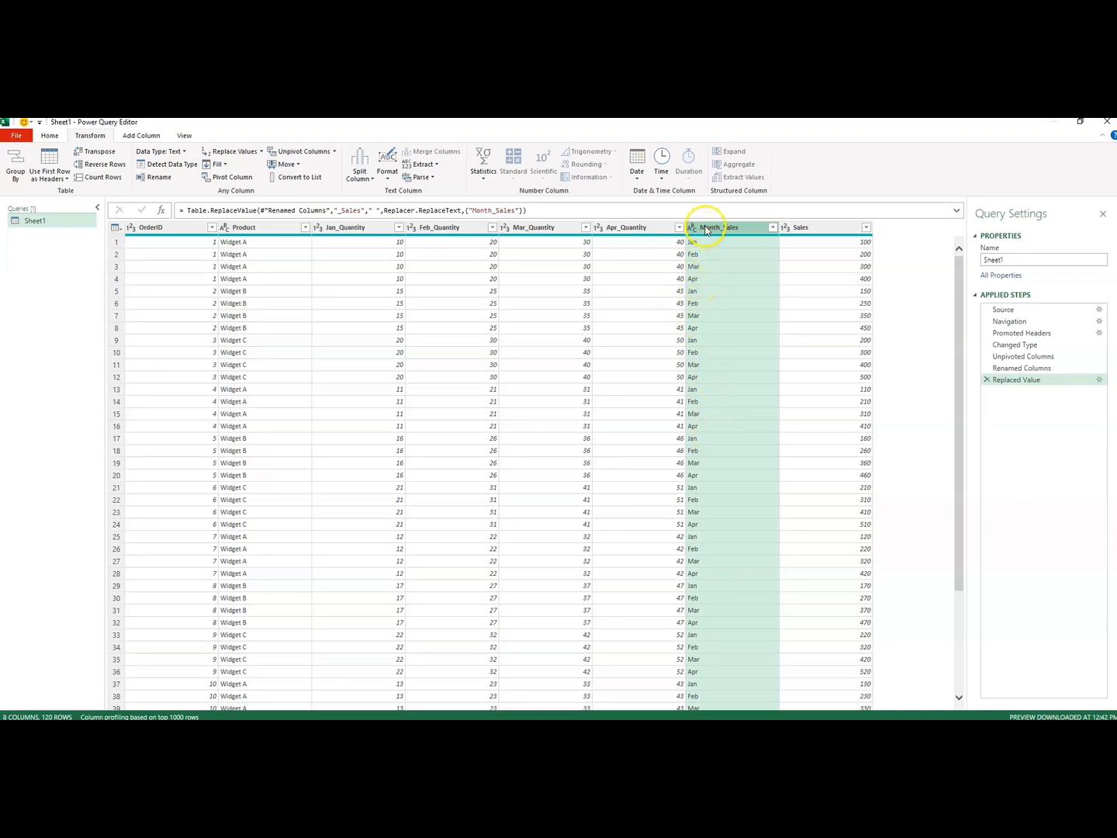
Unpivot the four quantity columns from Jan_Quantity through Apr_Quantity
click(359, 231)
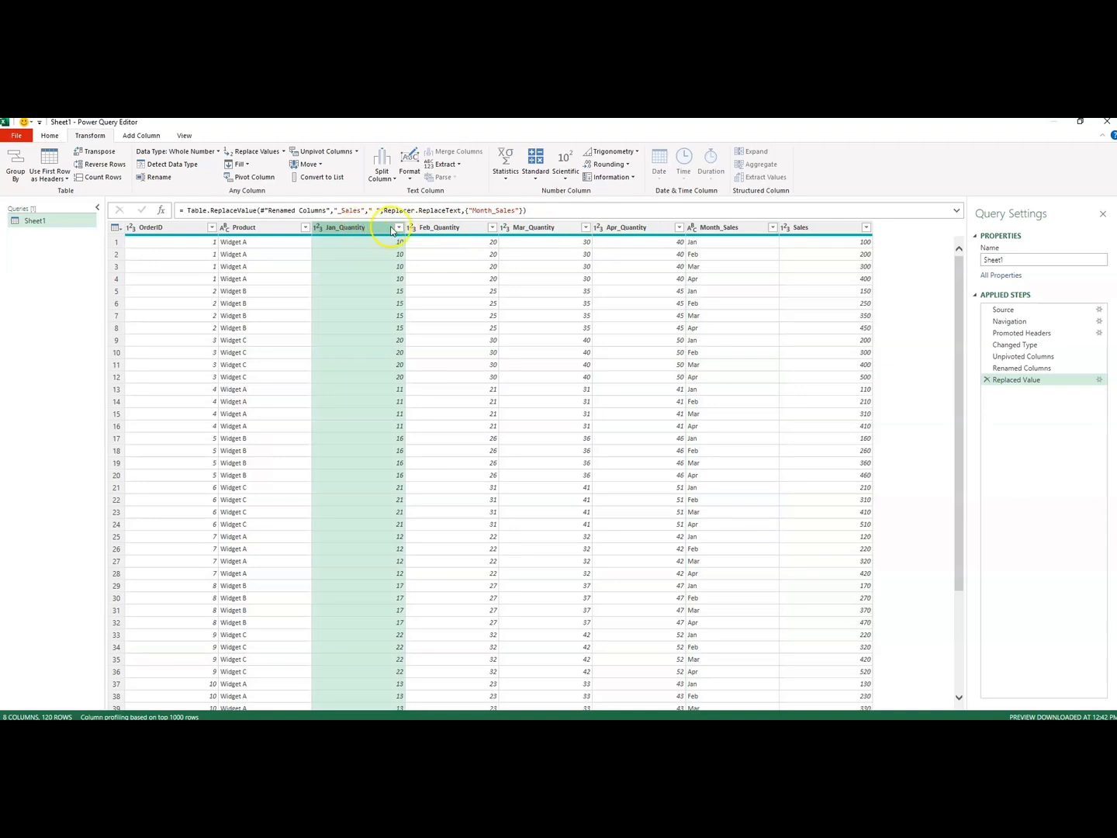
shift+click(630, 227)
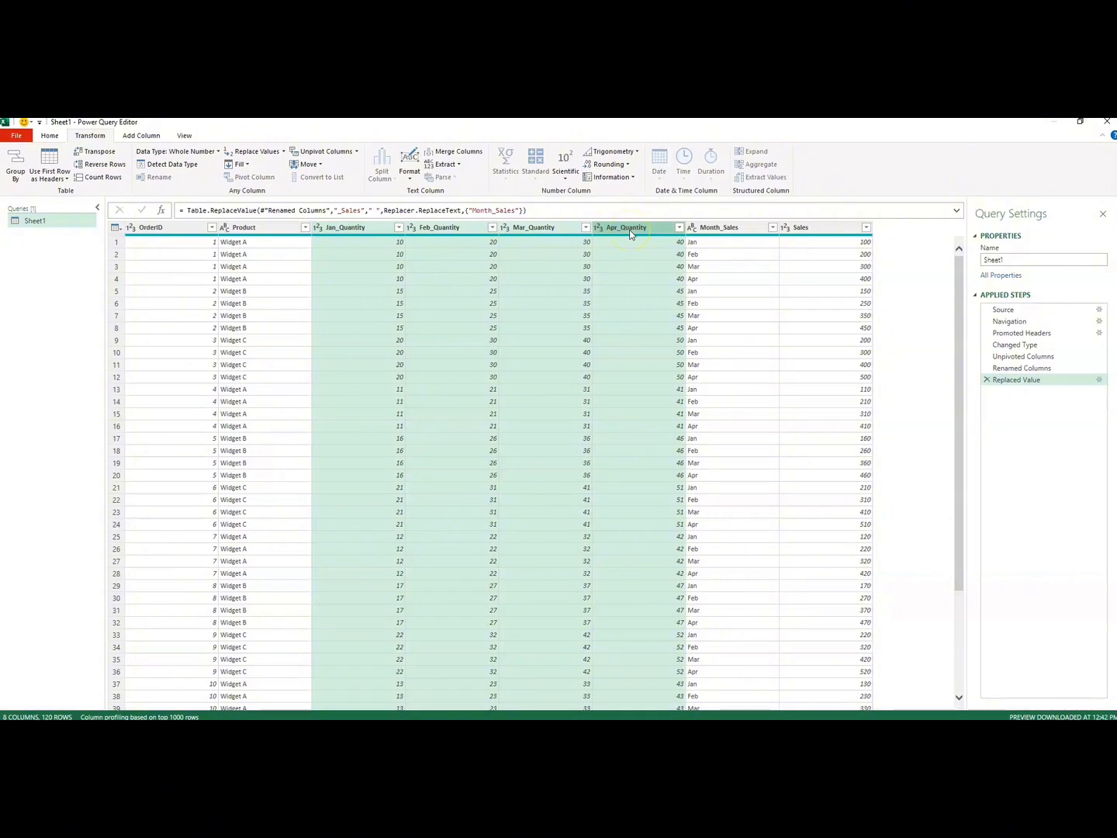
click(85, 135)
click(356, 152)
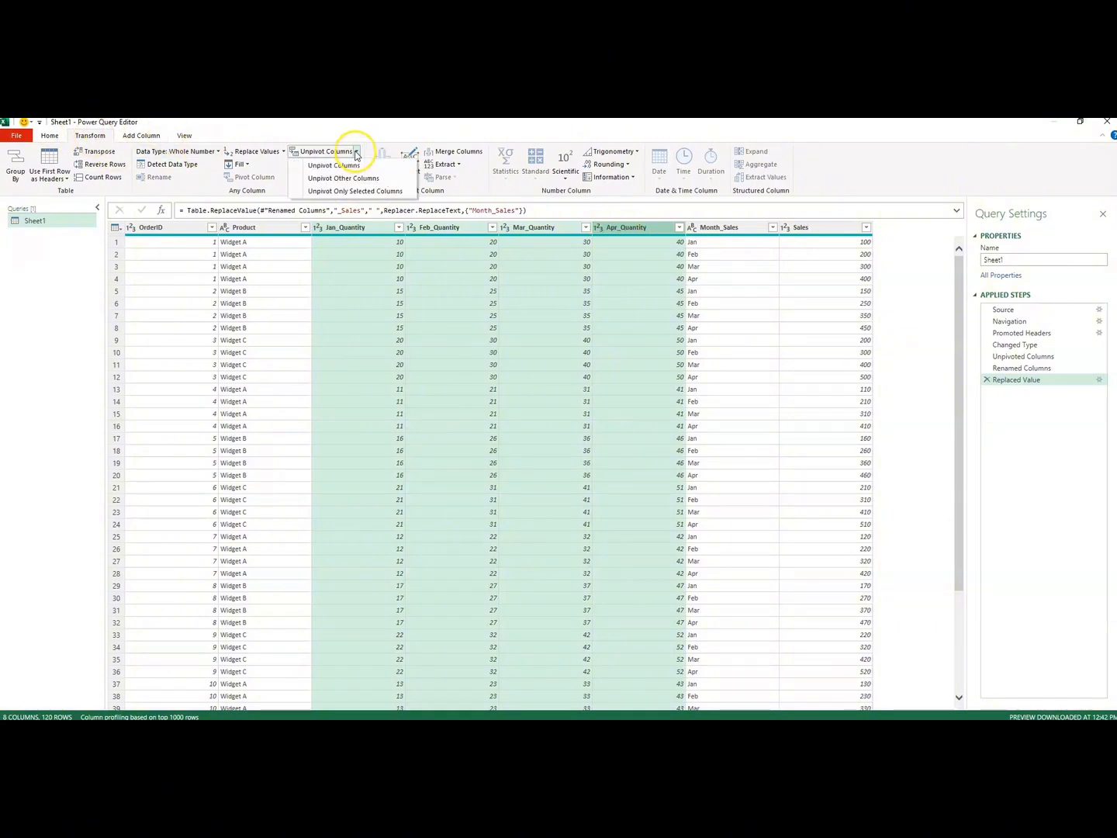
click(334, 167)
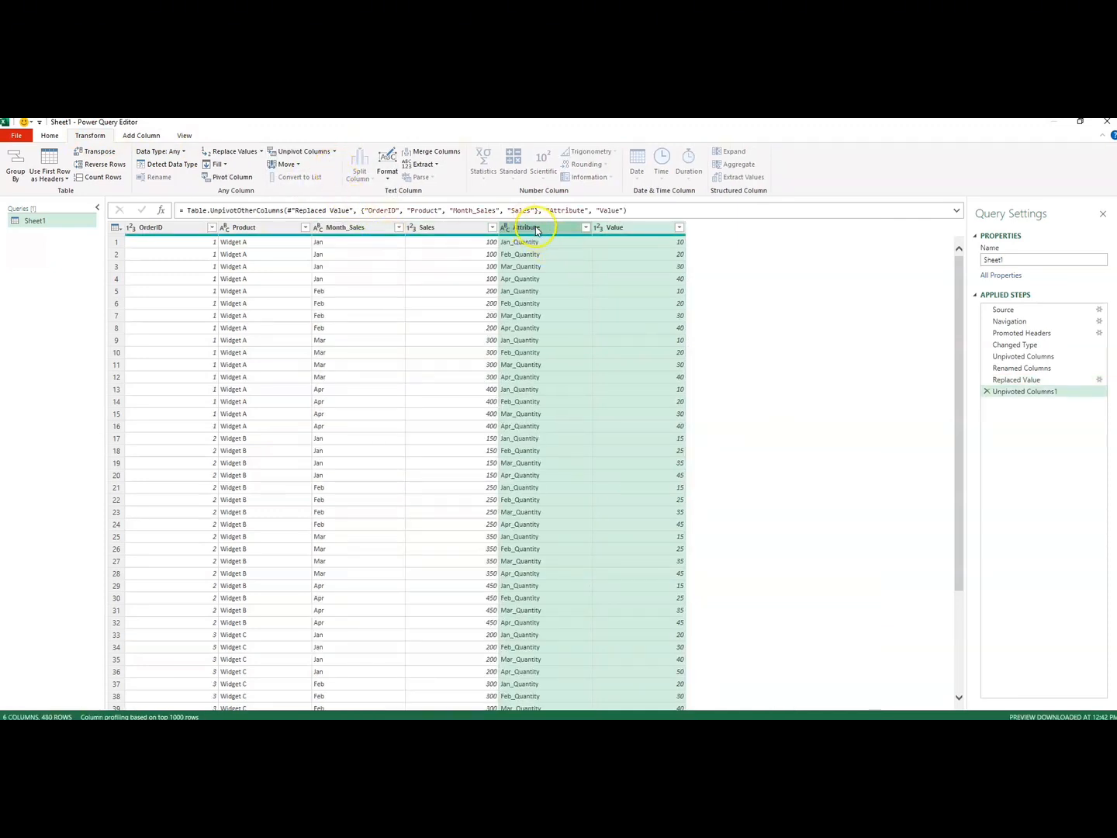
Rename the Value column holding the unpivoted quantities as Quantiy
double_click(617, 228)
key(BackSpace)
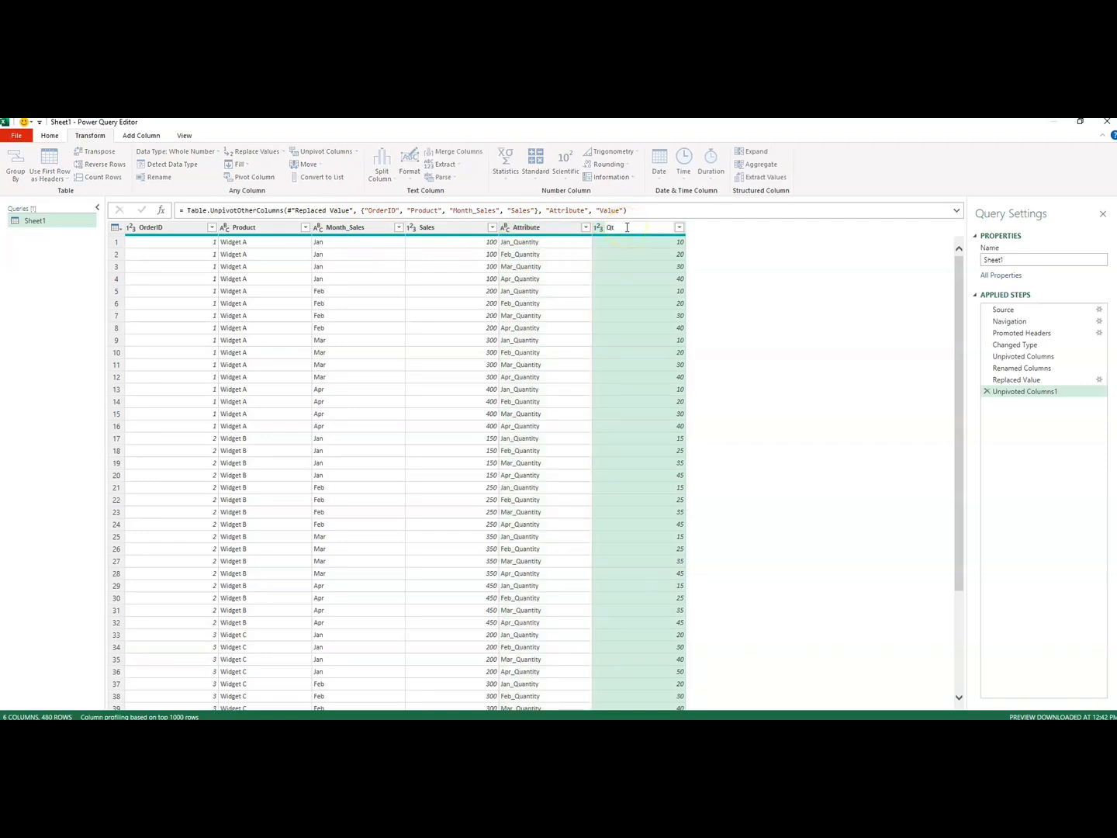
text(Quantiy)
key(Return)
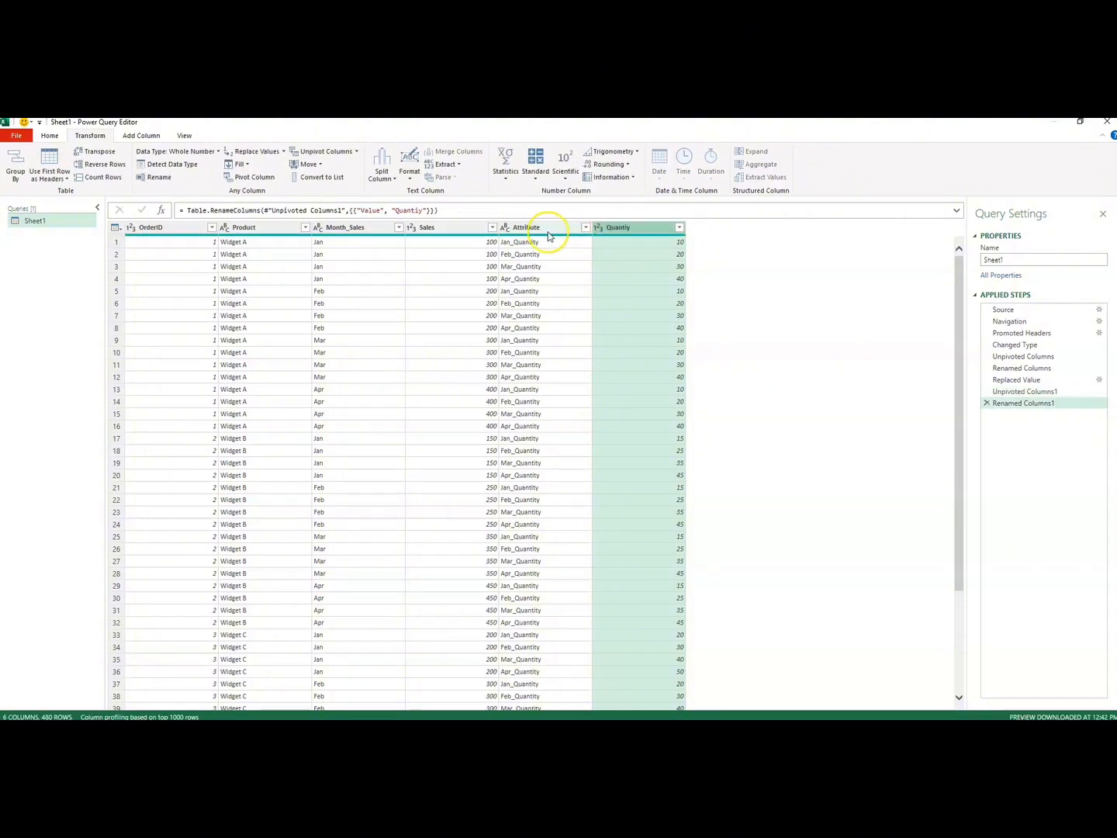
Rename the Attribute column holding the quantity month labels as Month_Qty
double_click(547, 228)
key(BackSpace)
text(Month_)
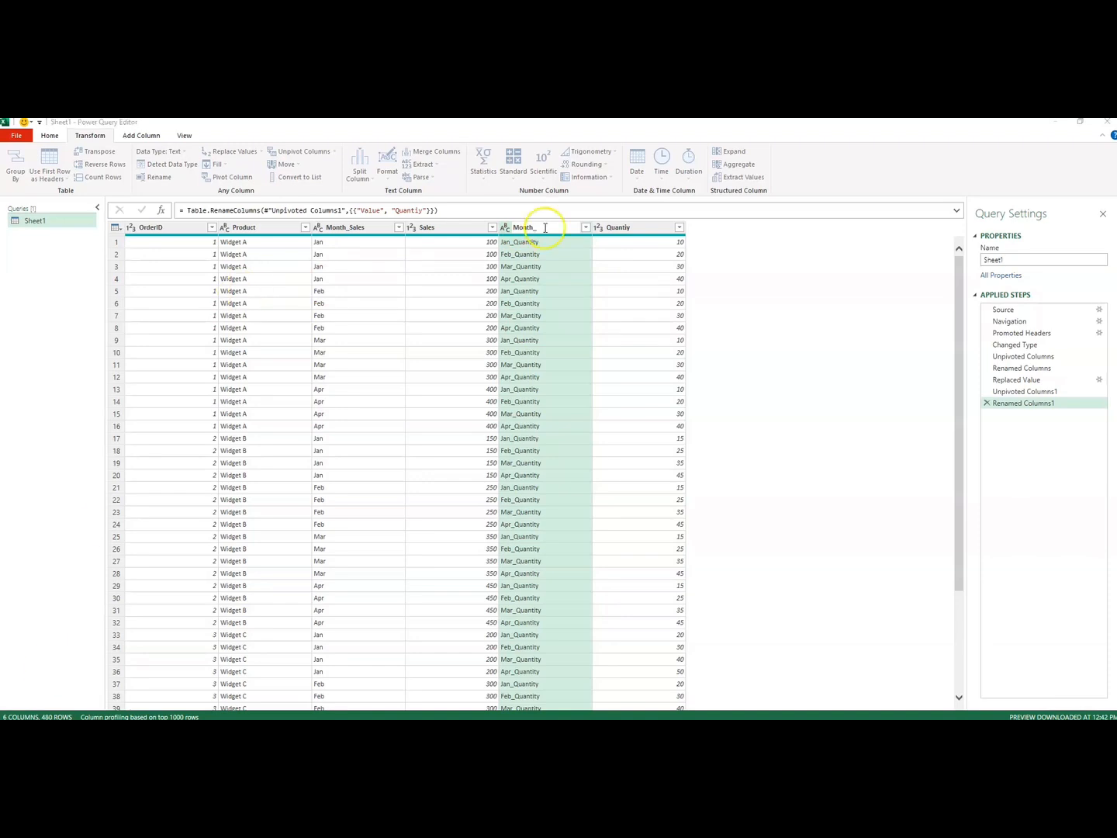
click(545, 228)
text(_Qt)
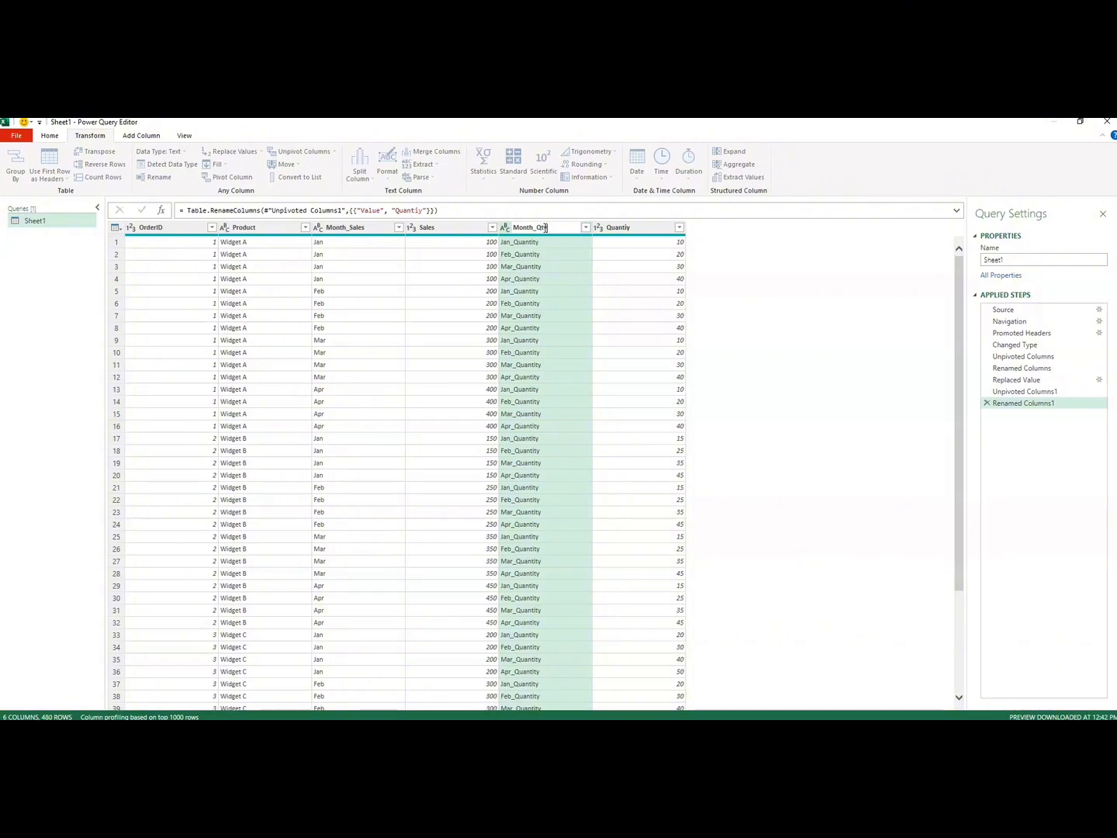
text(y)
key(Return)
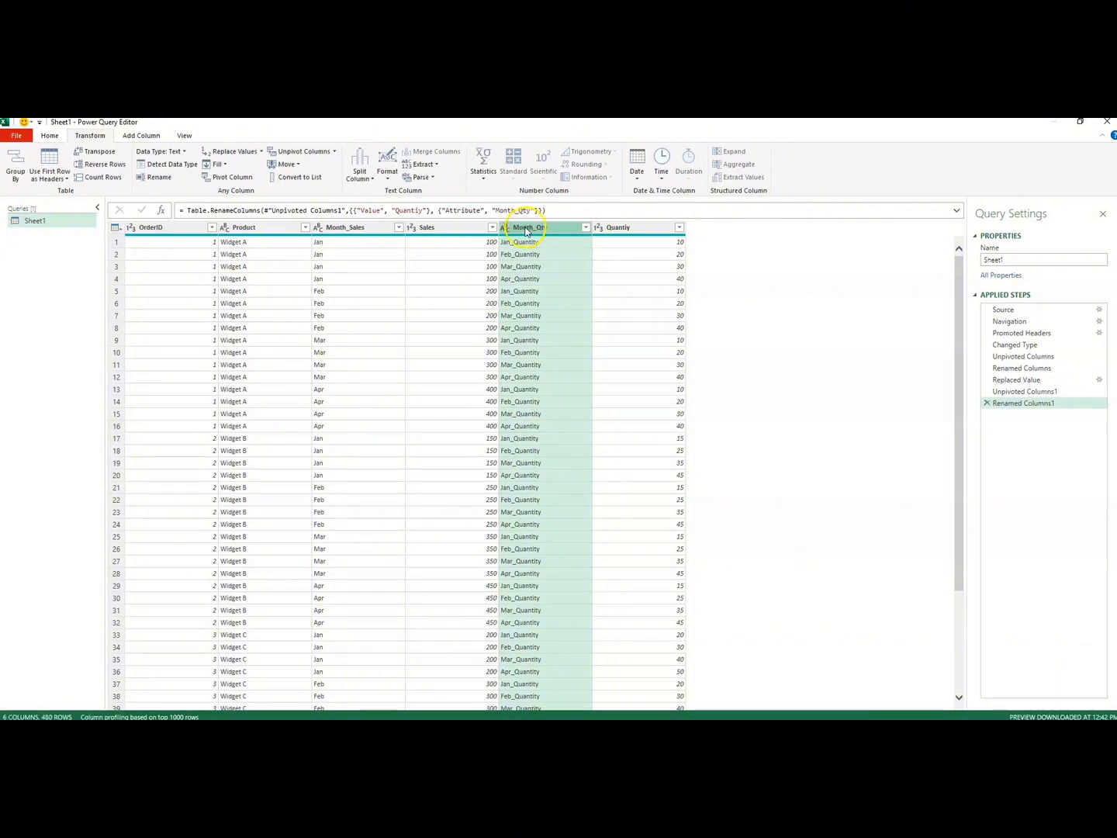
Replace the text "_Quantity" with a space throughout the Month_Qty column
click(262, 154)
click(249, 168)
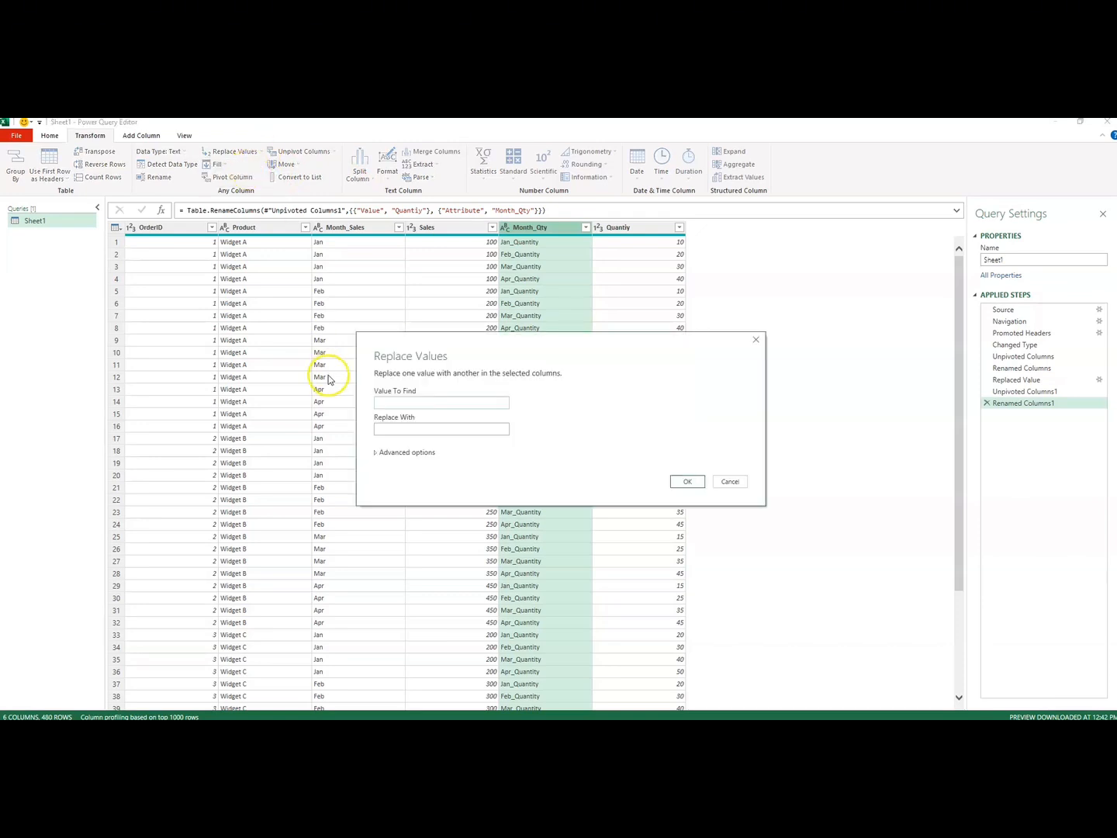
click(396, 405)
text(_Quantity)
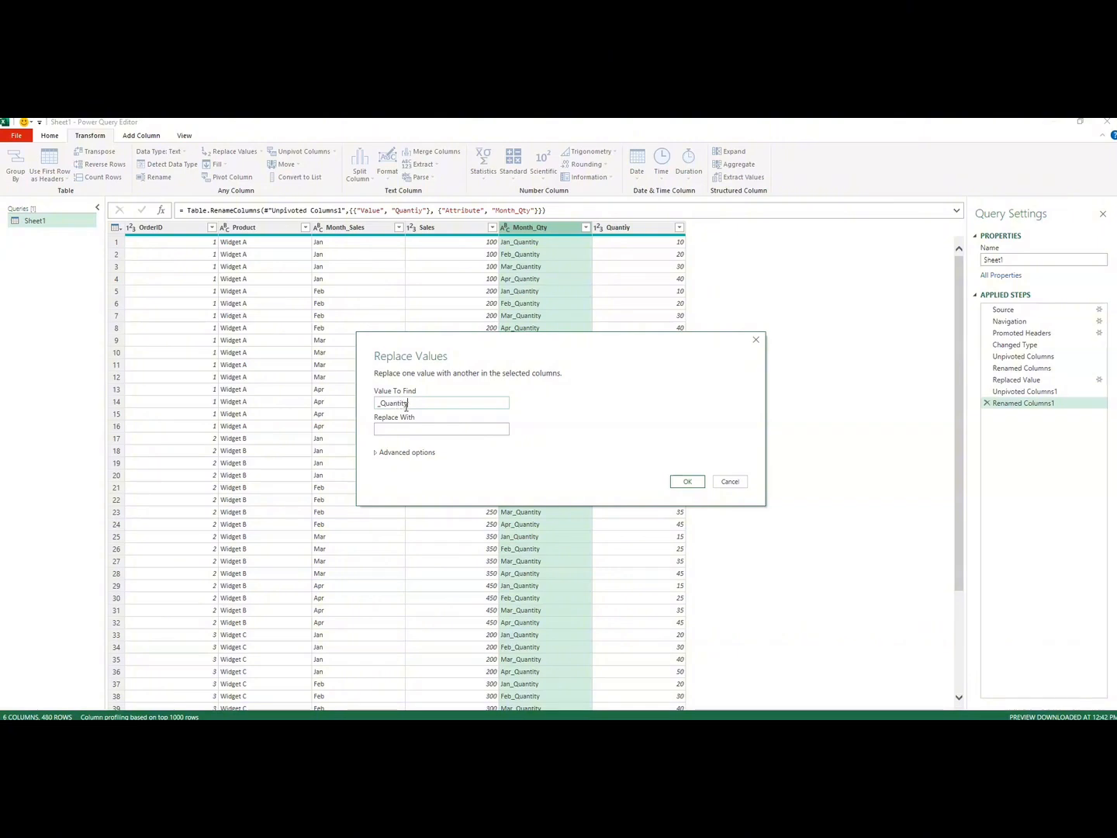
click(398, 430)
key(Return)
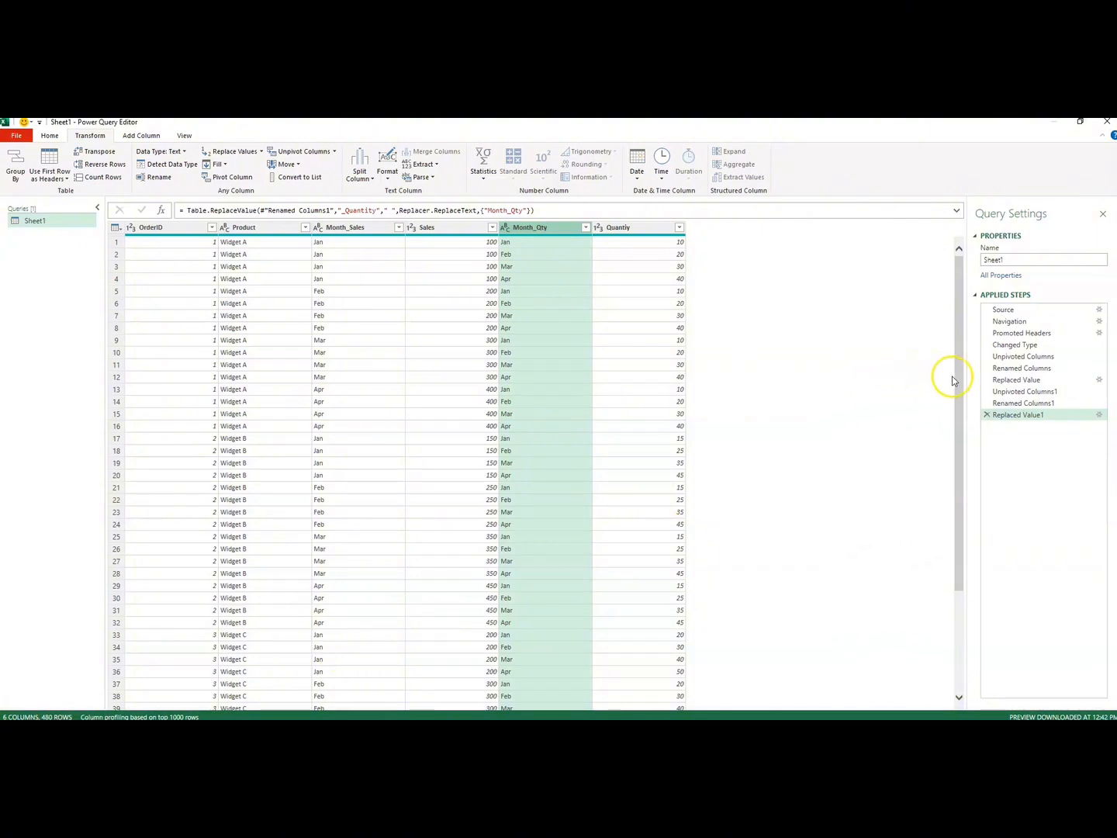
Review the table at the Changed Type step, return to the latest step, and pivot Month_Sales with Sales as the values column
click(1012, 344)
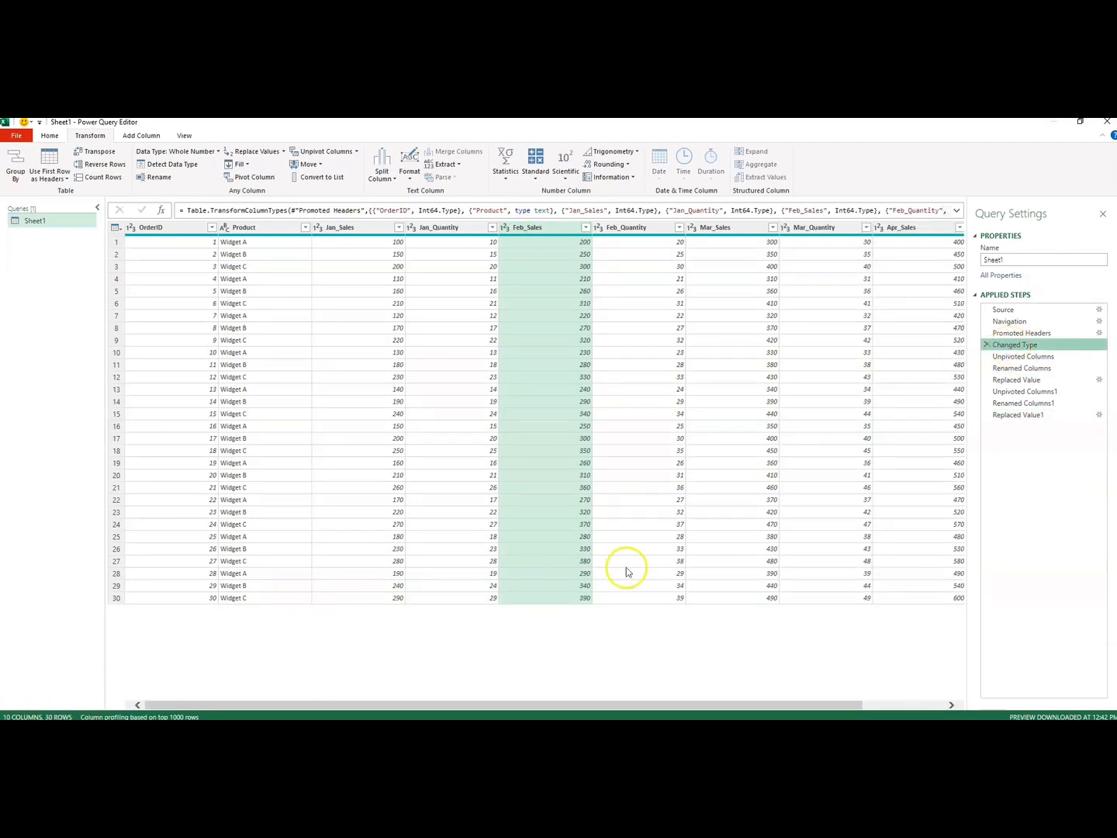
click(1006, 416)
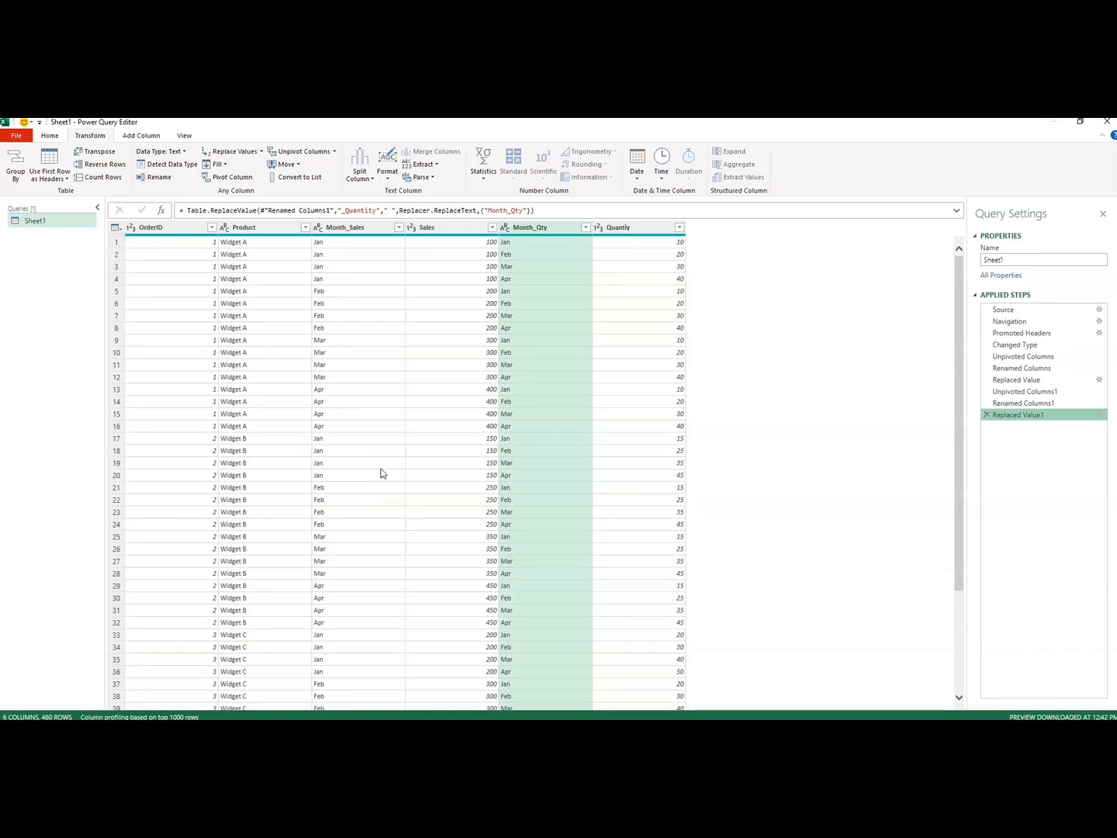
click(345, 229)
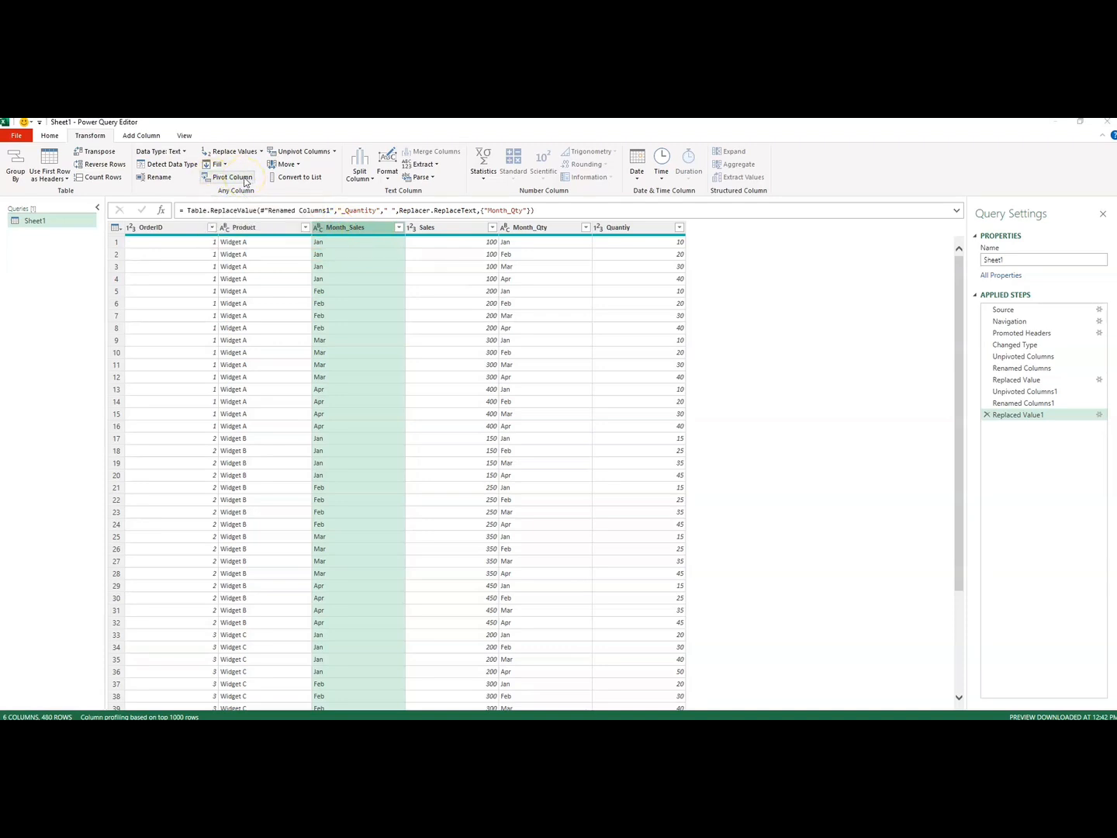
click(245, 180)
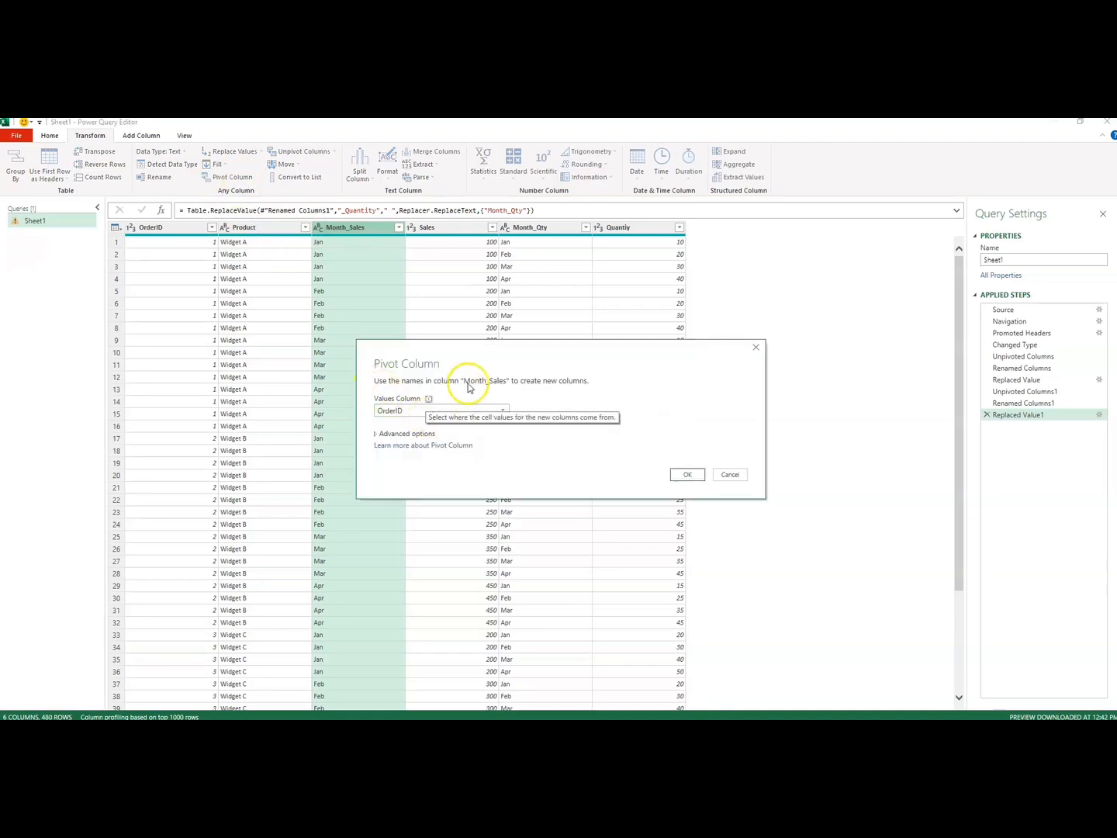
drag(472, 365, 407, 308)
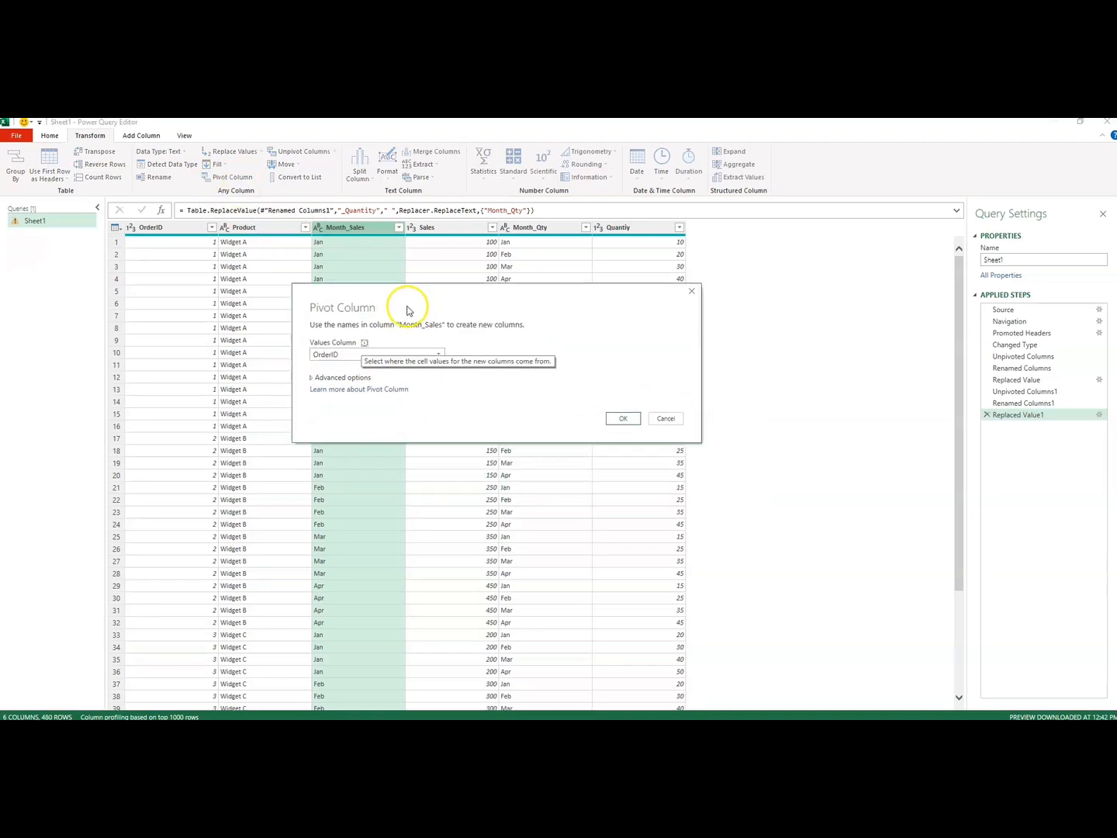
click(342, 358)
click(327, 397)
click(623, 421)
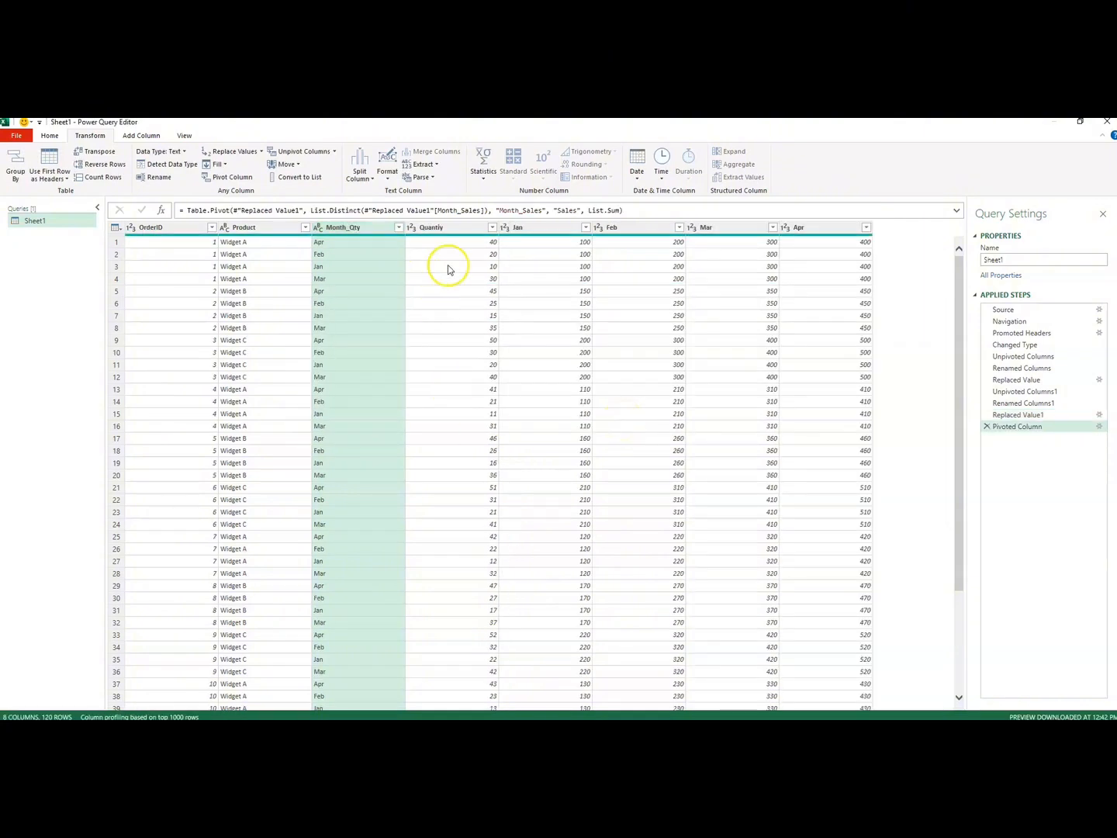
Rename the pivoted Jan and Feb columns as "Jan _Sales" and "Feb _Sales"
click(528, 230)
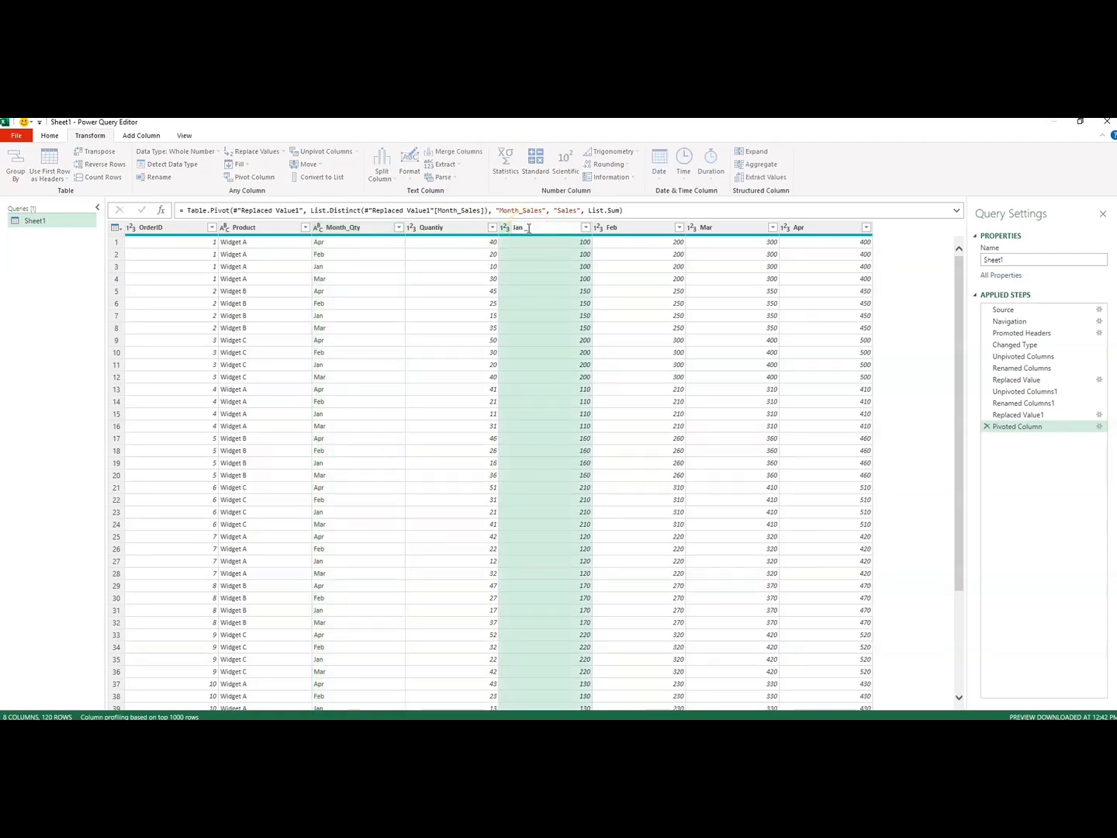
text(Sales)
key(Return)
click(630, 226)
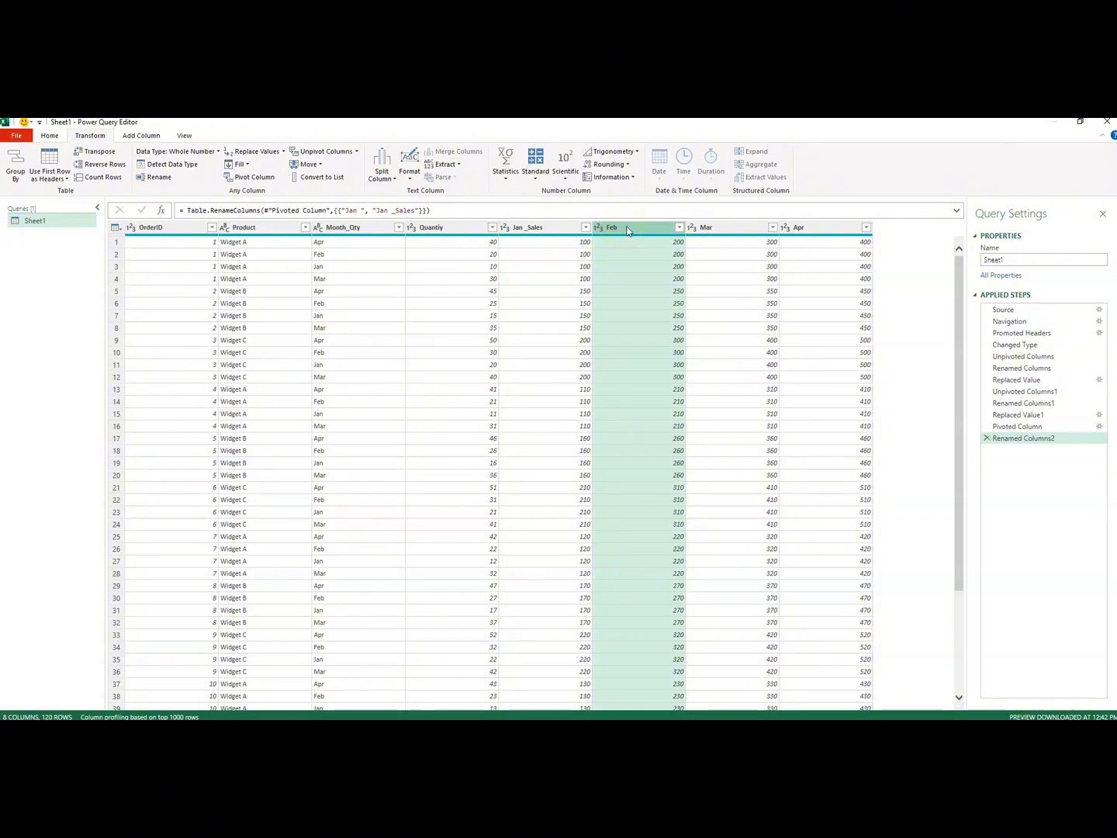
double_click(628, 229)
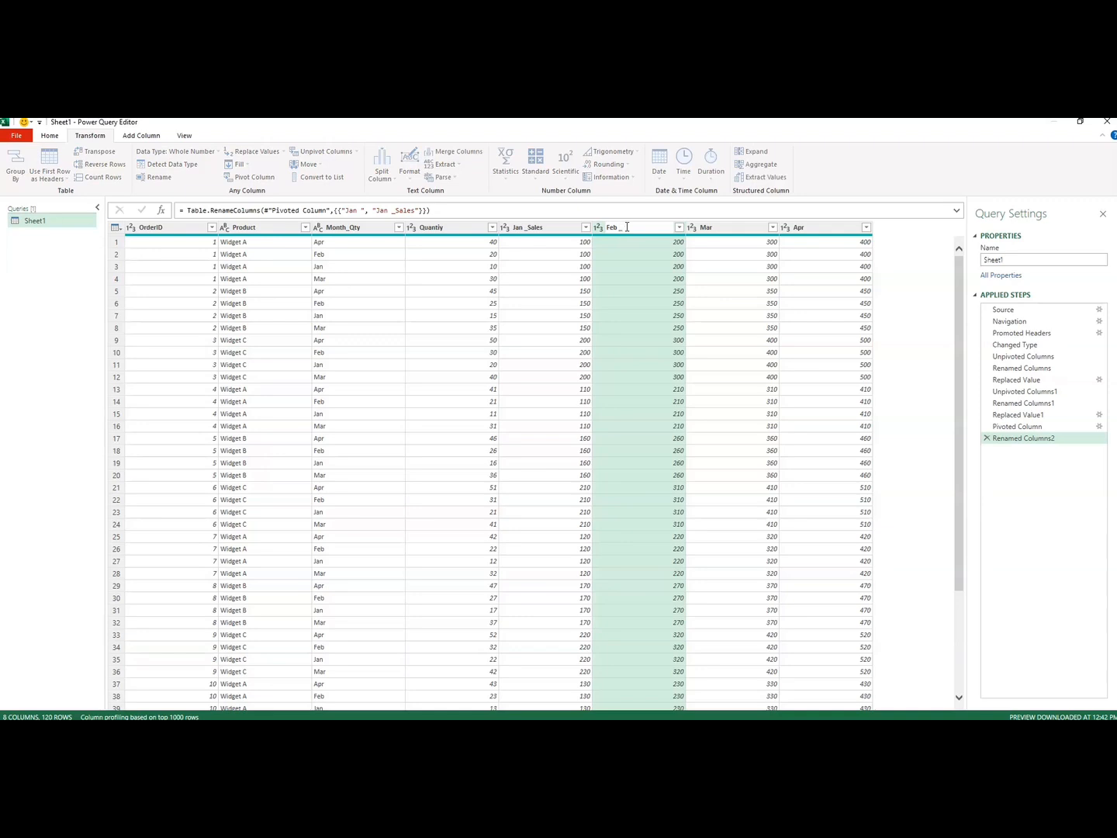
text(_Sales)
key(Return)
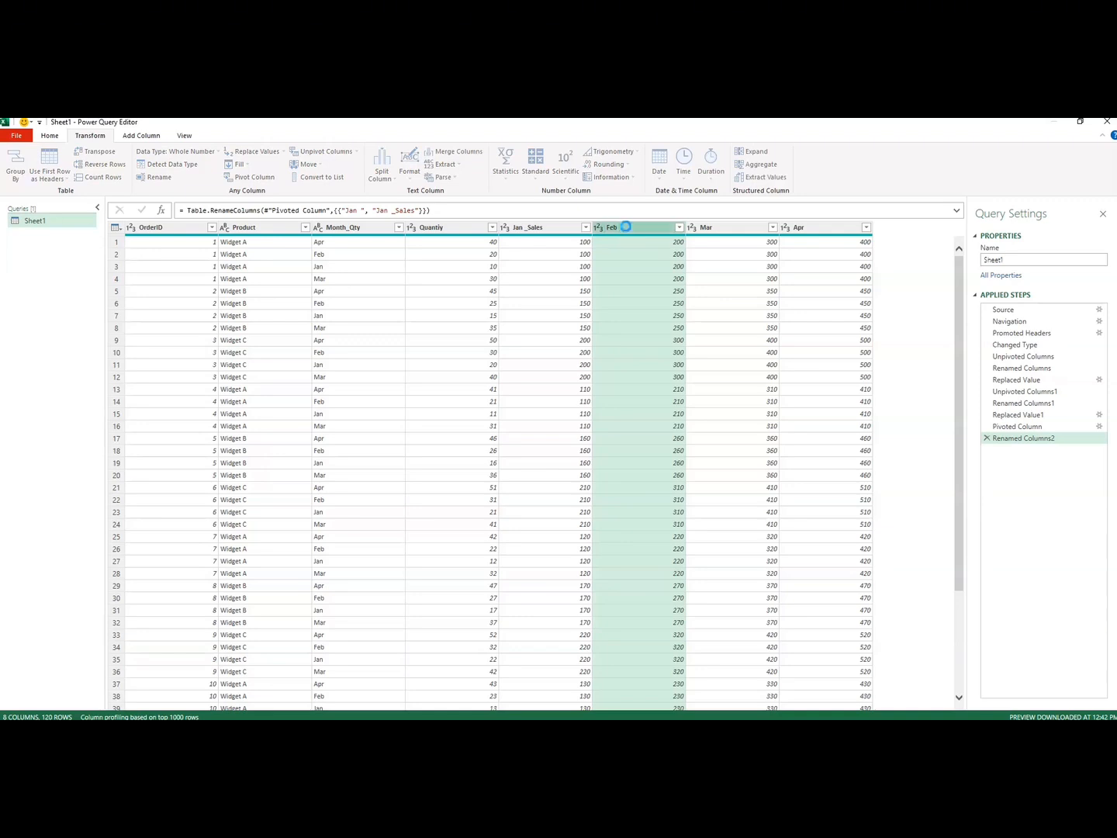
Rename the pivoted Mar and Apr sales columns as "Mar _Sales" and "Apr _Sales"
double_click(718, 228)
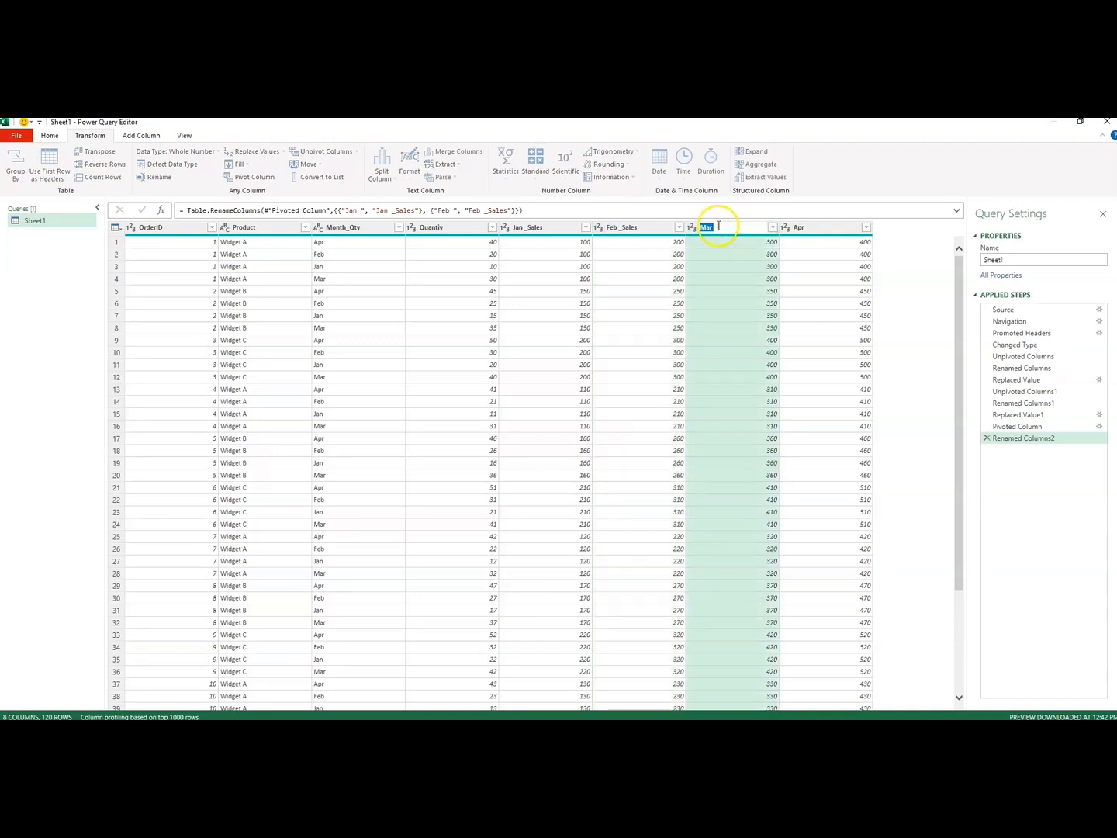
click(719, 225)
text(_Sales)
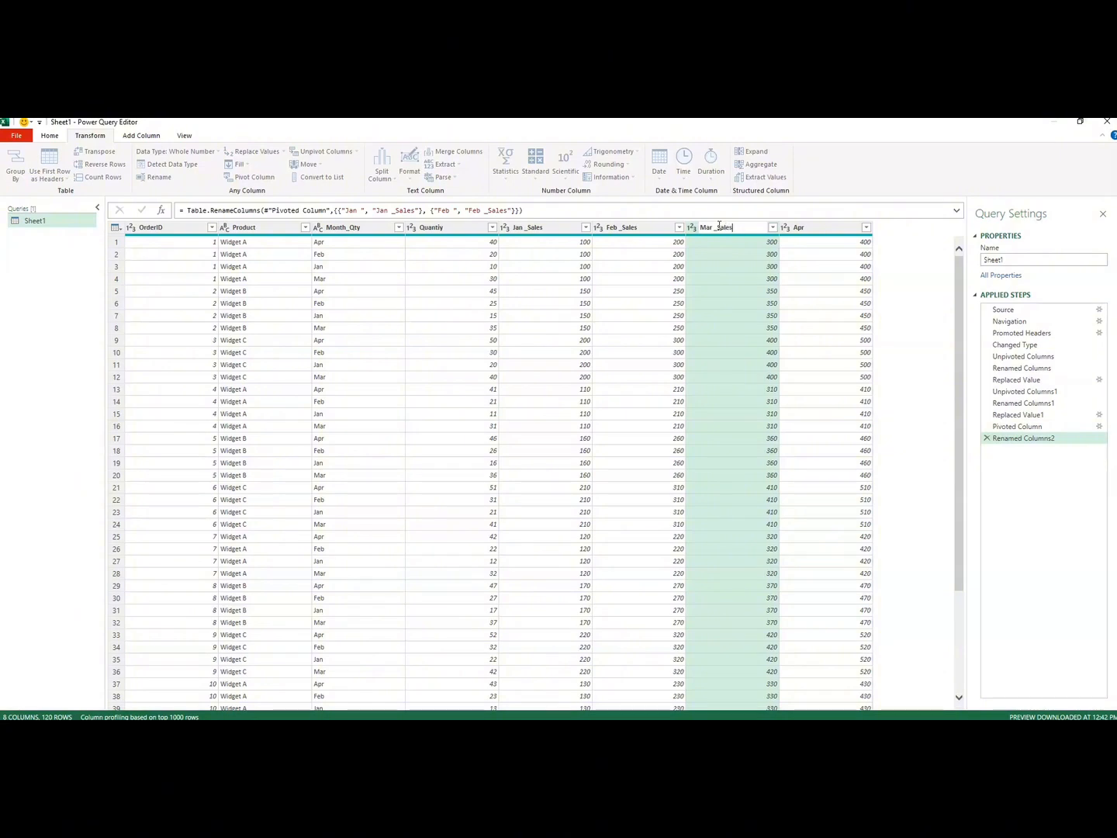
key(Return)
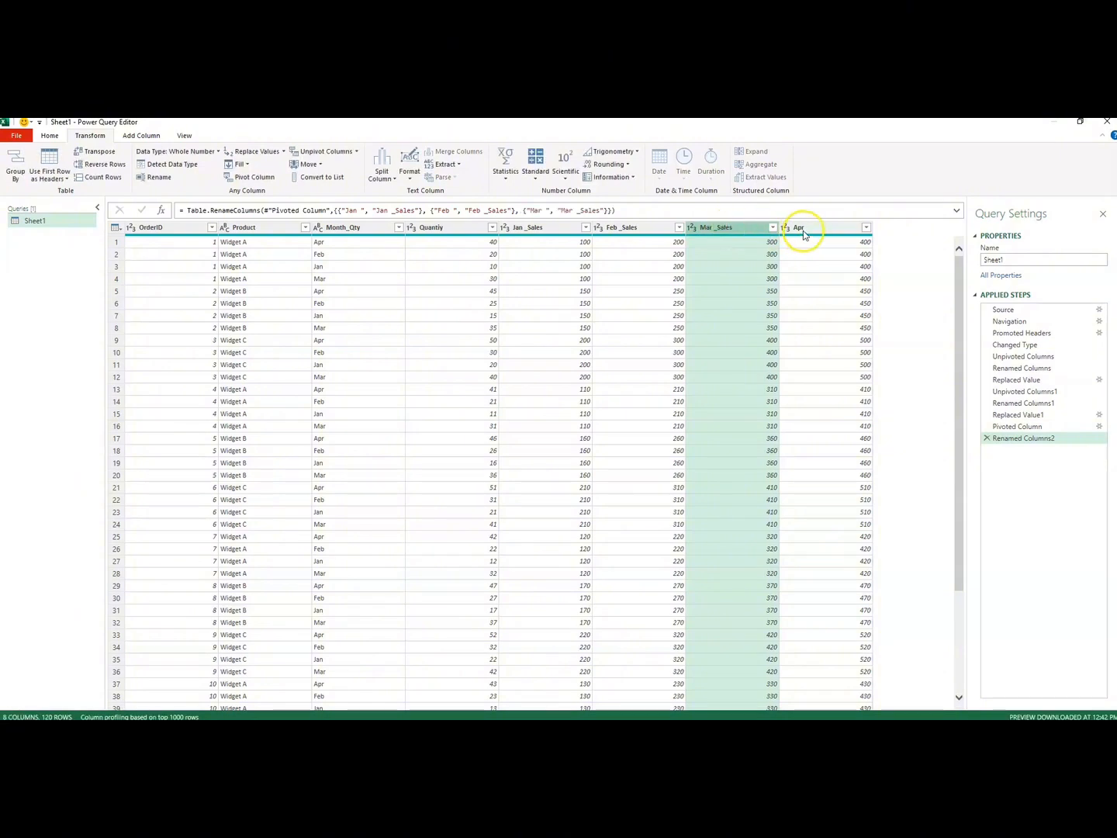
click(804, 230)
double_click(803, 230)
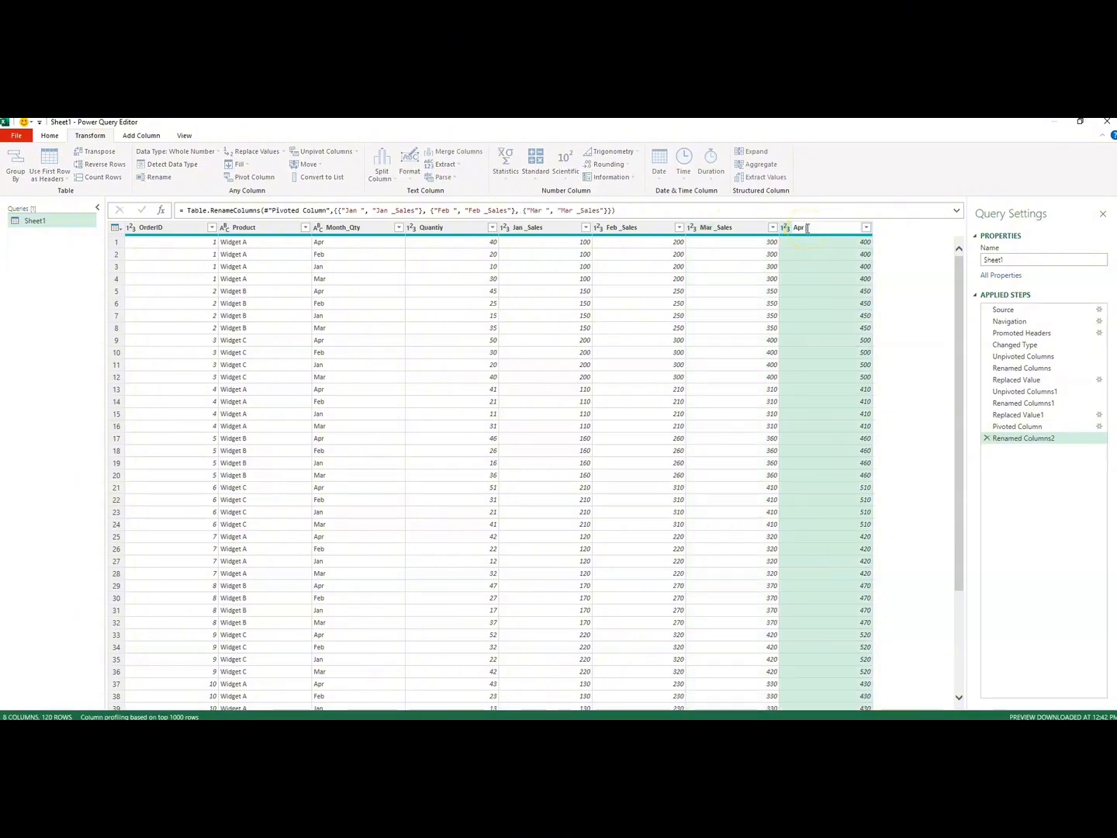
text(_Sales)
key(Return)
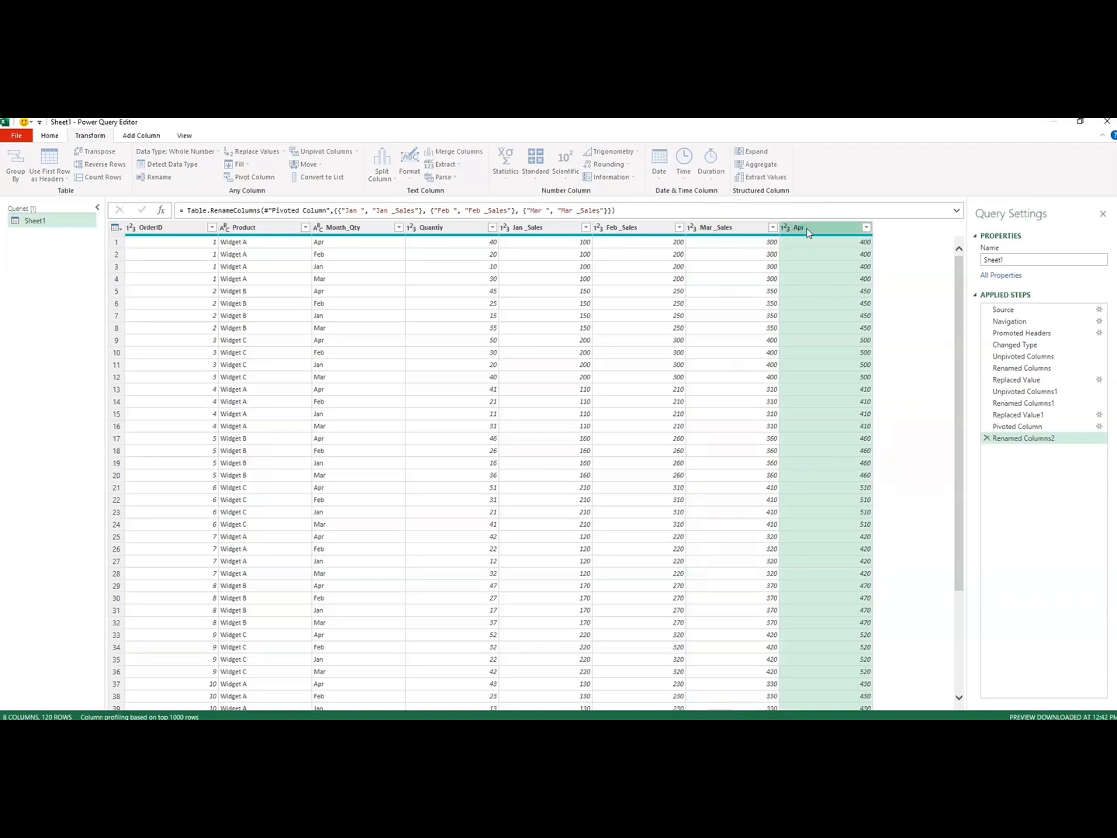
Pivot the Month_Qty column using Quantiy as the values column
click(350, 228)
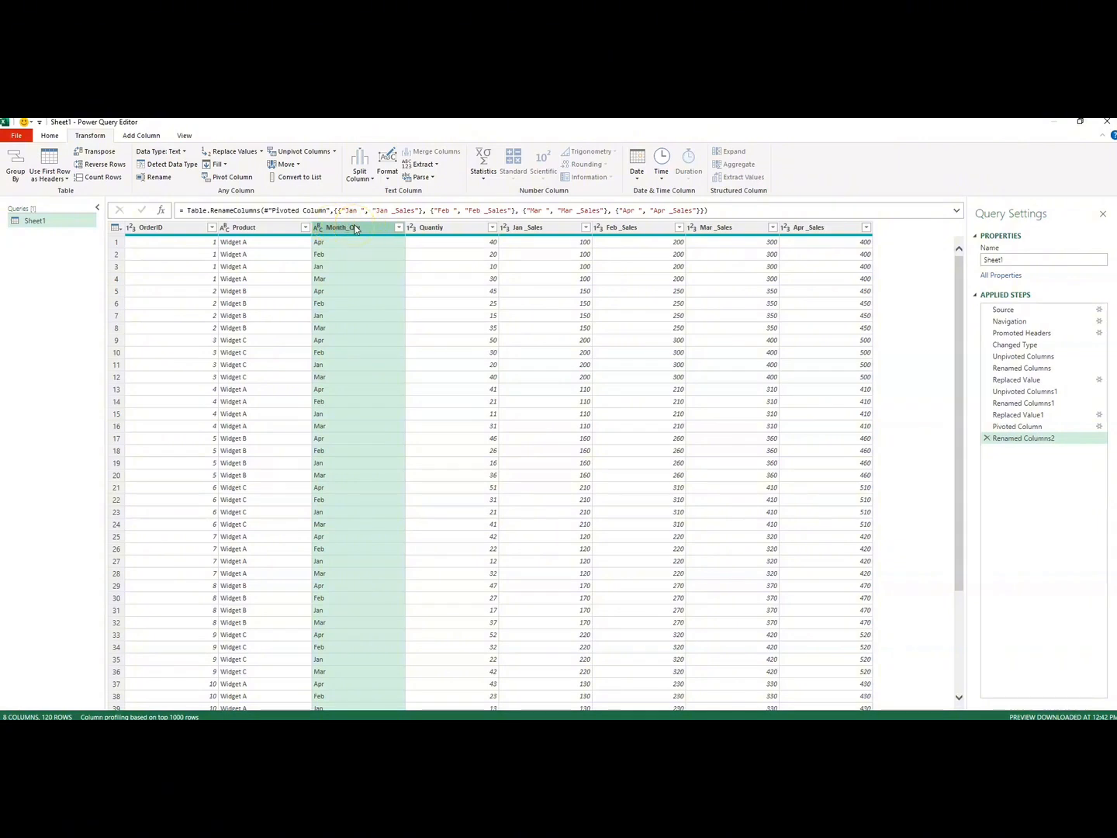
click(233, 177)
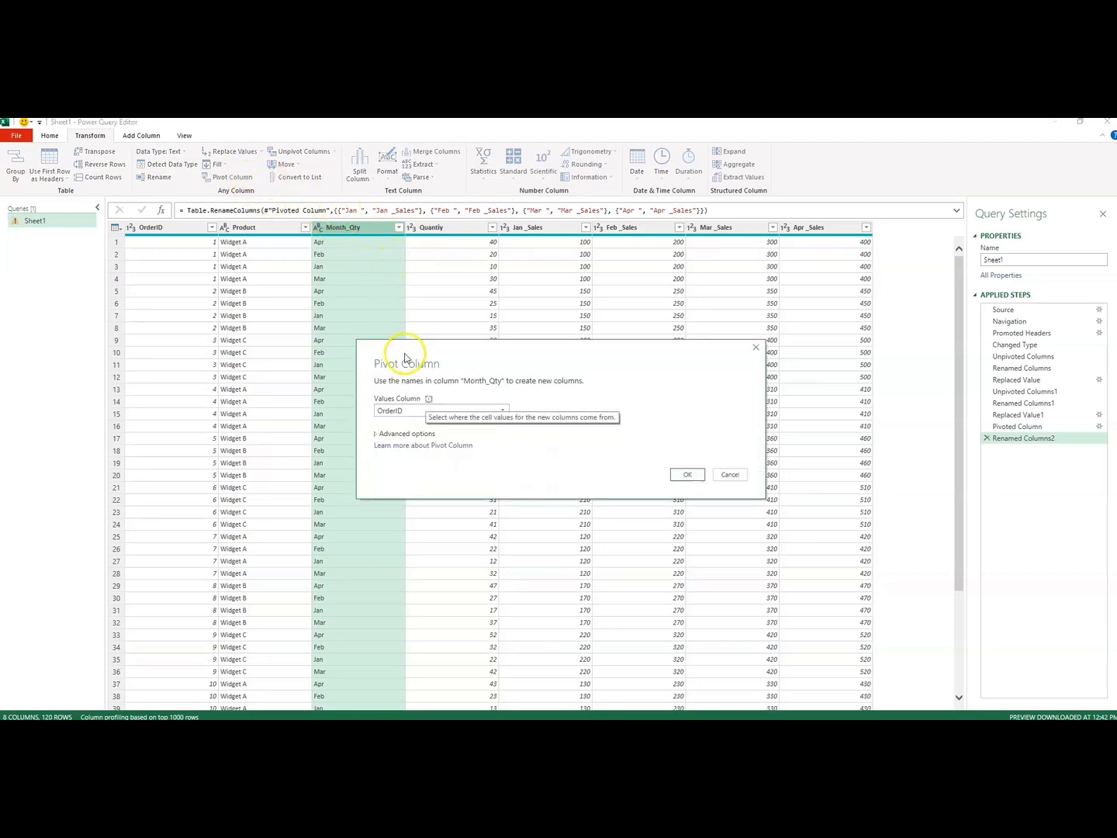
drag(399, 362, 378, 296)
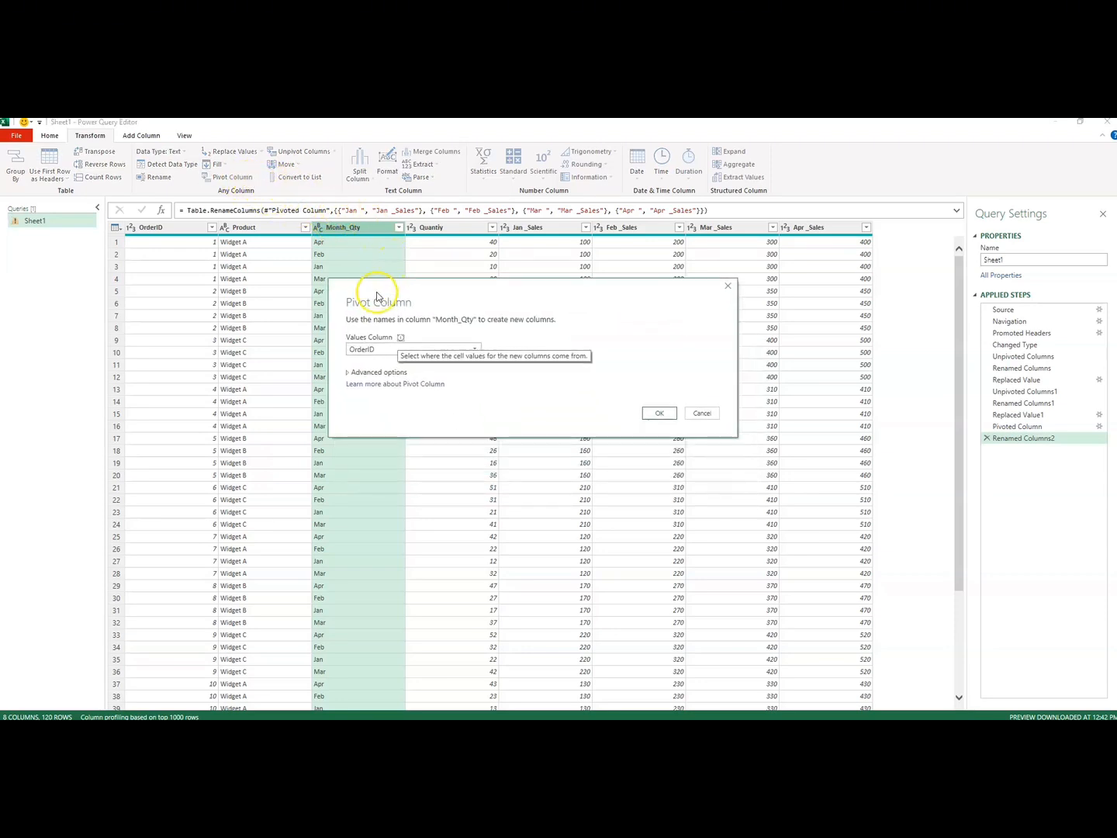
click(381, 352)
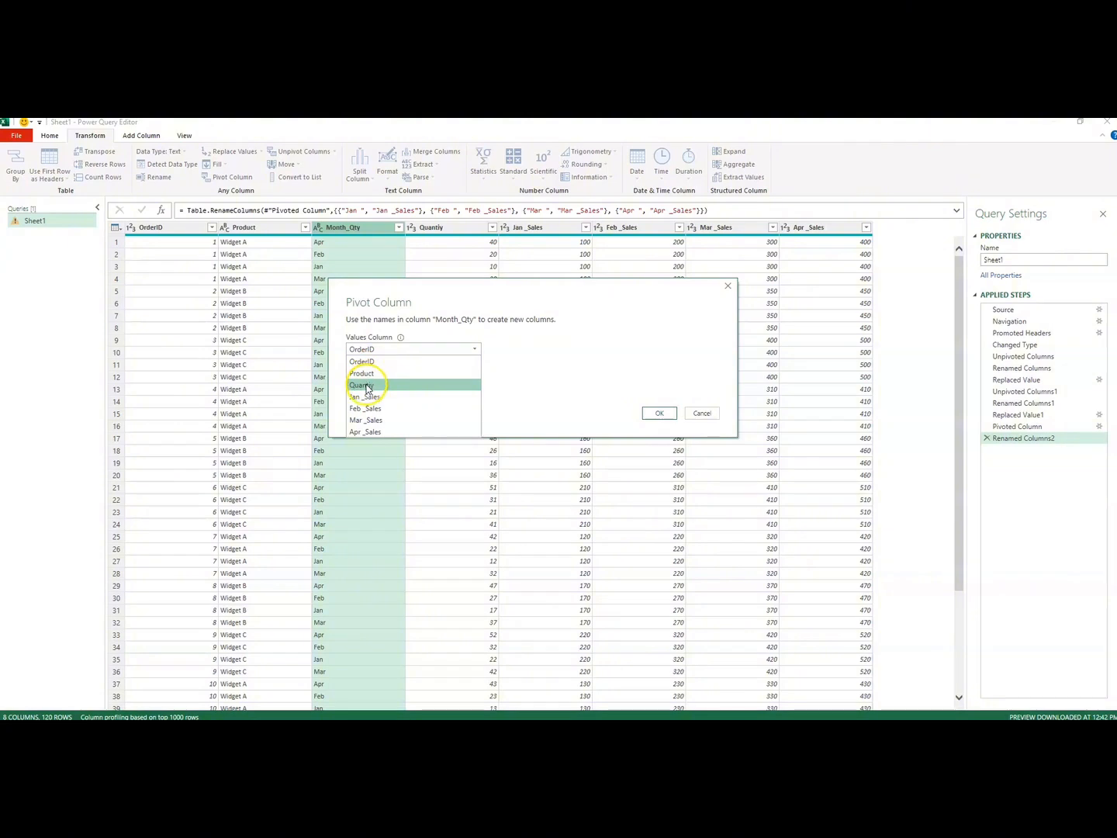
click(373, 386)
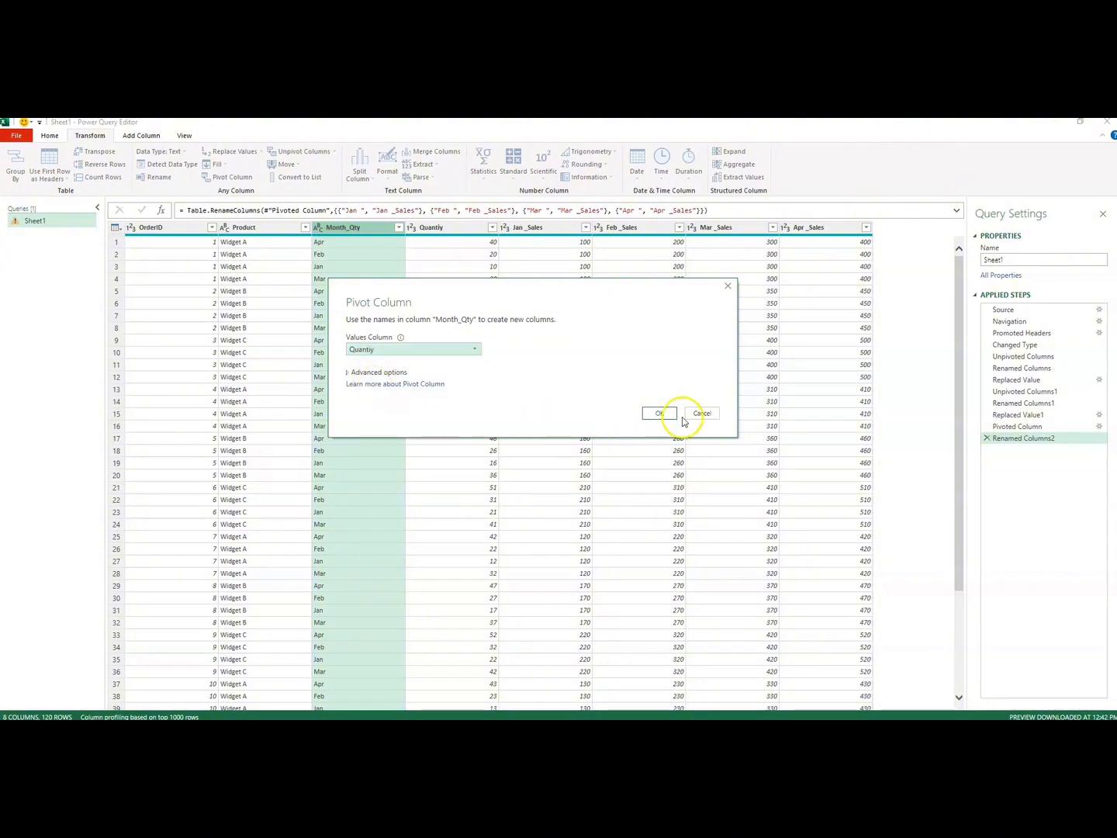
click(659, 414)
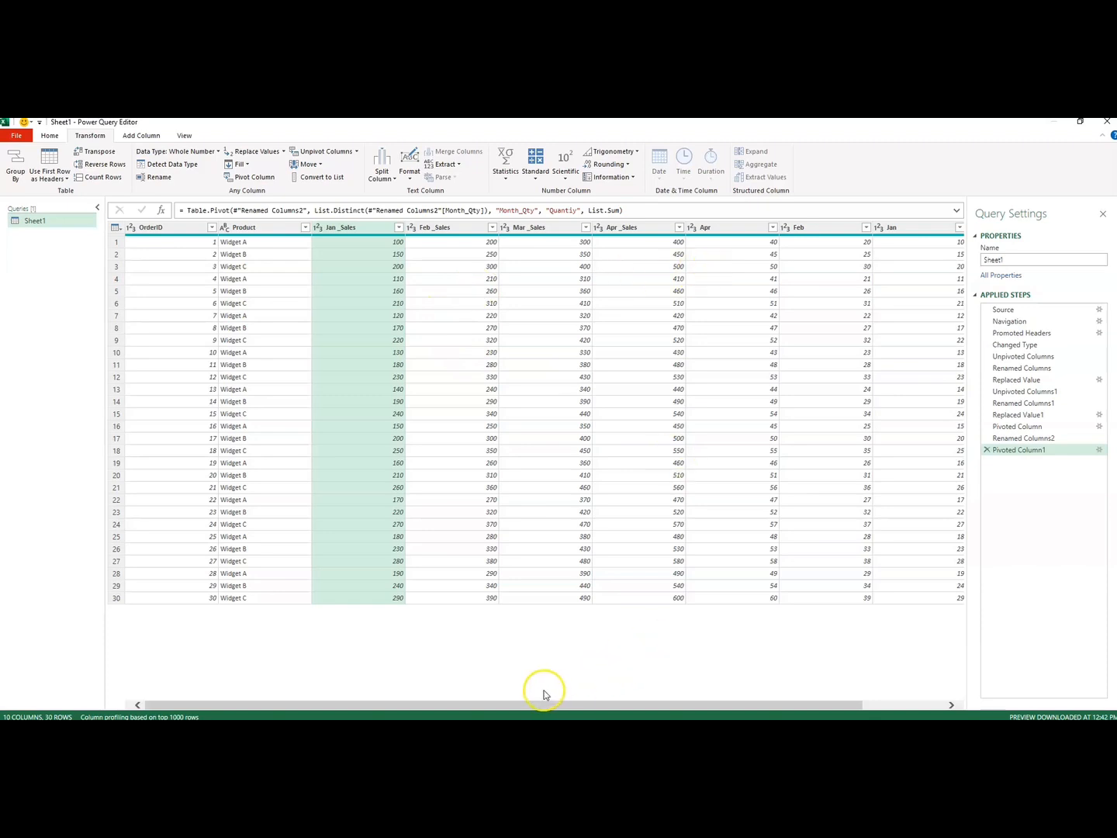
Rename the newly pivoted Apr quantity column as "Apr _Quantiy"
drag(535, 704, 575, 705)
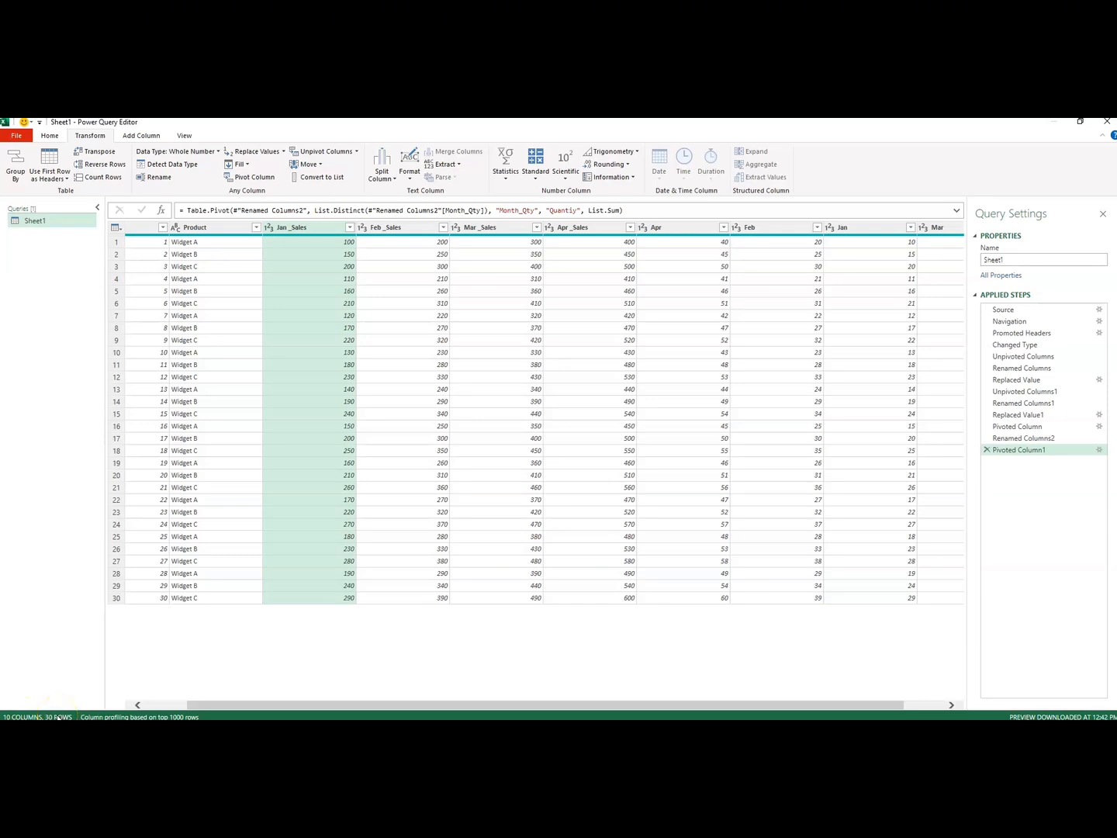
drag(275, 706, 346, 703)
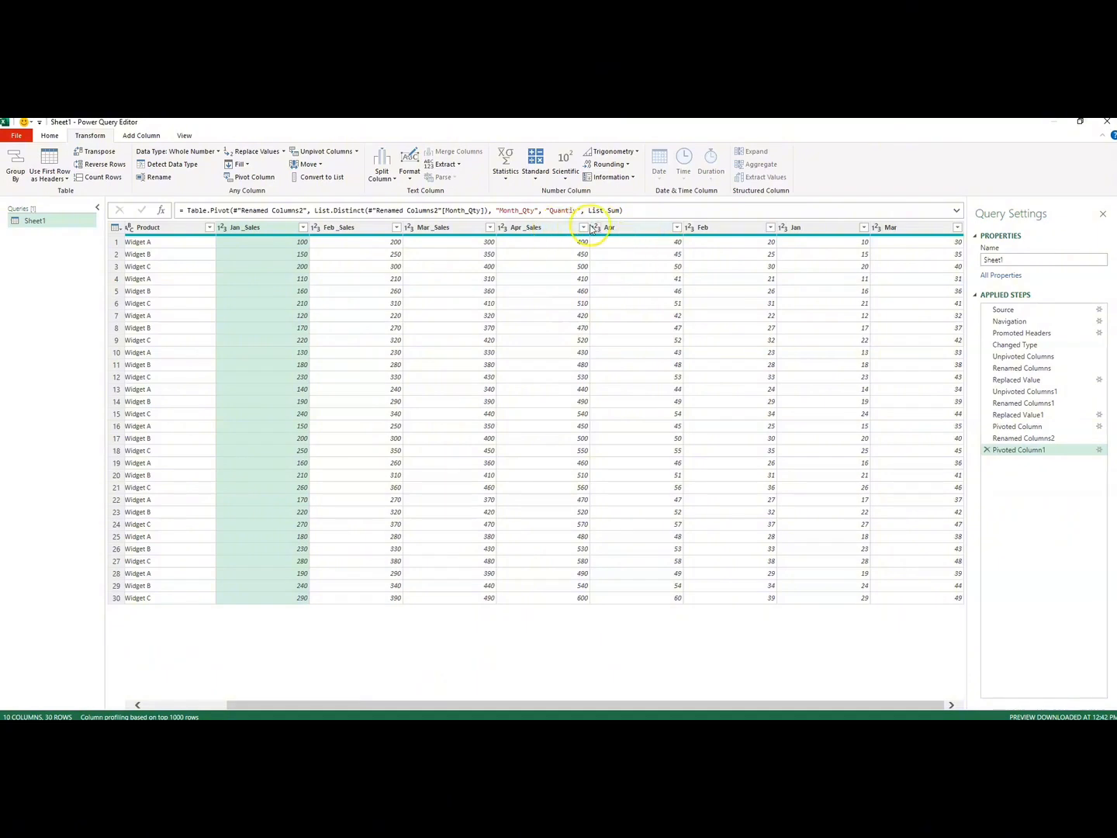
click(622, 228)
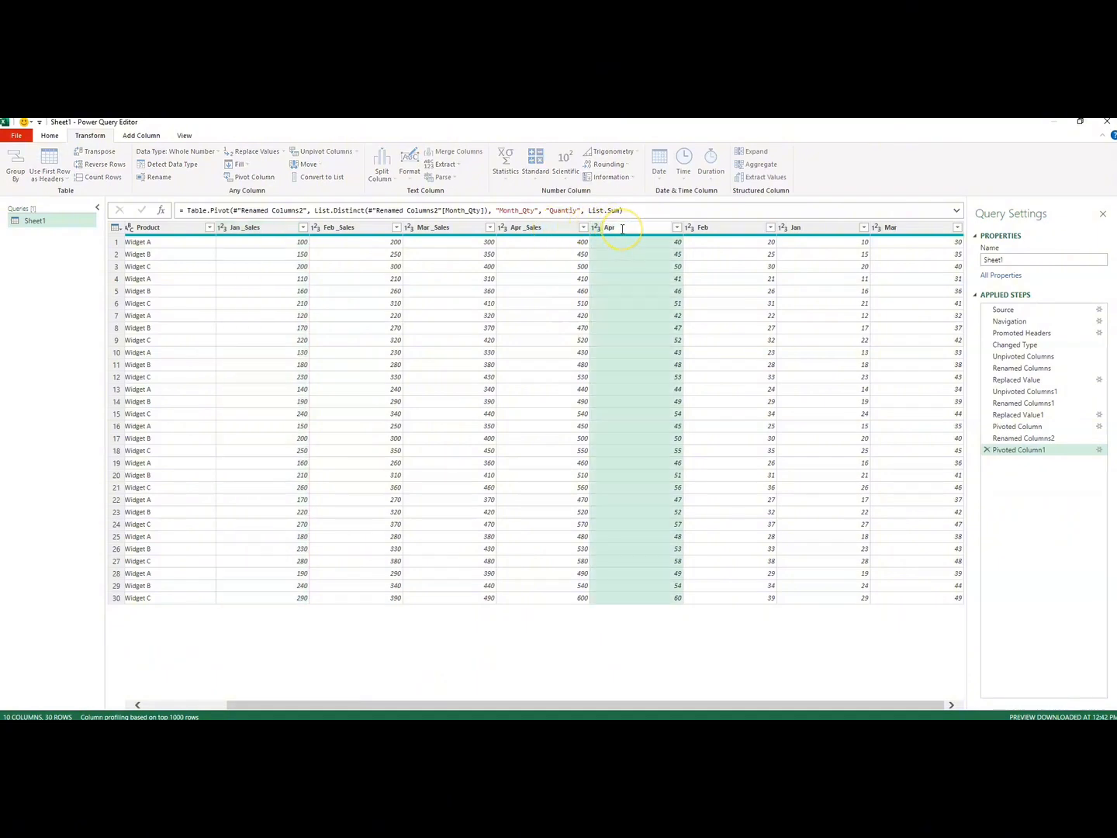
text(_)
text(Quan)
text(tity)
key(Return)
Rename the pivoted Feb quantity column as "Feb_Quantity"
click(712, 229)
double_click(712, 229)
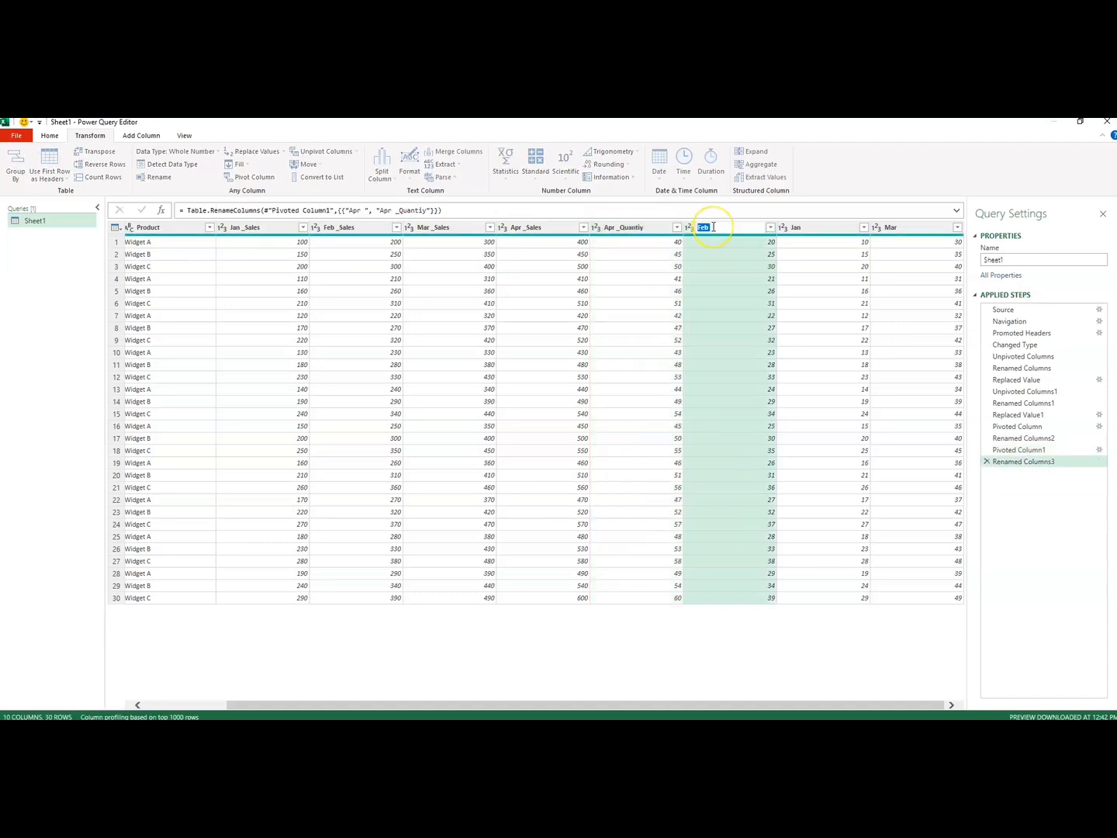
text(_)
text(Feb)
text(_Quant)
text(ity)
key(Return)
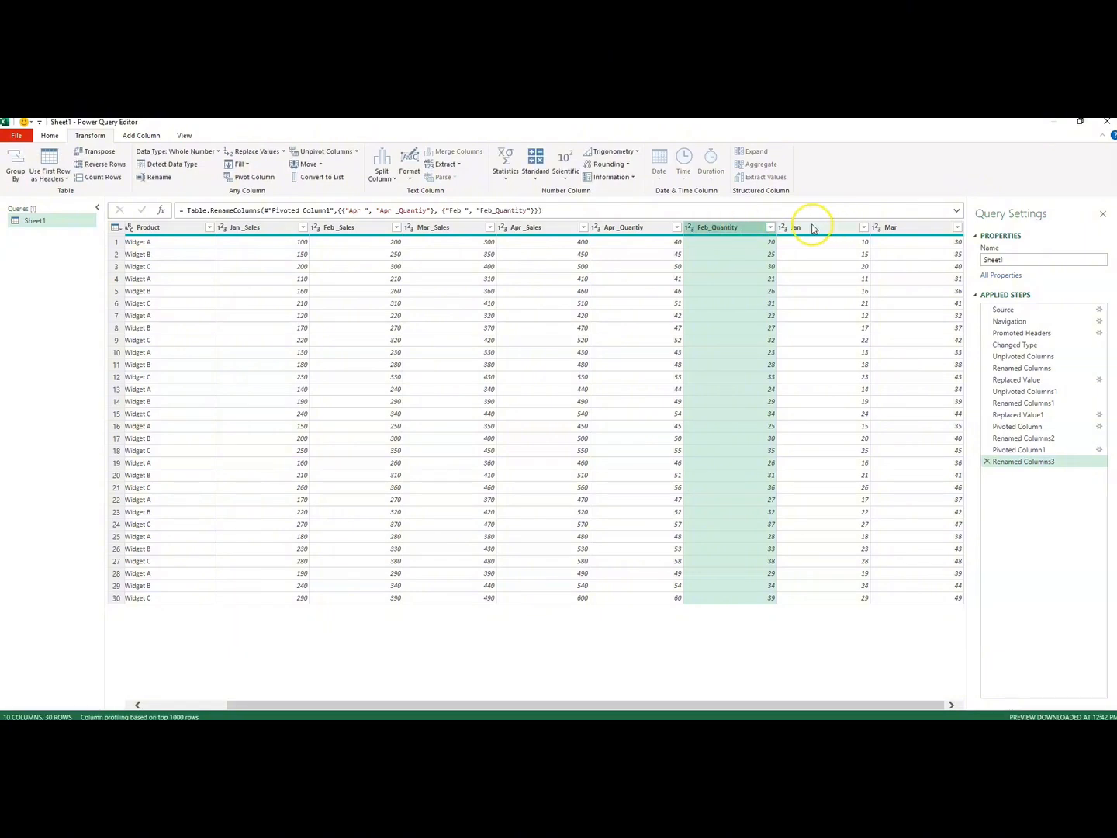
Rename the pivoted Jan and Mar quantity columns as "Jan _Quantity" and "Mar _Quantity"
click(813, 228)
double_click(813, 228)
click(811, 228)
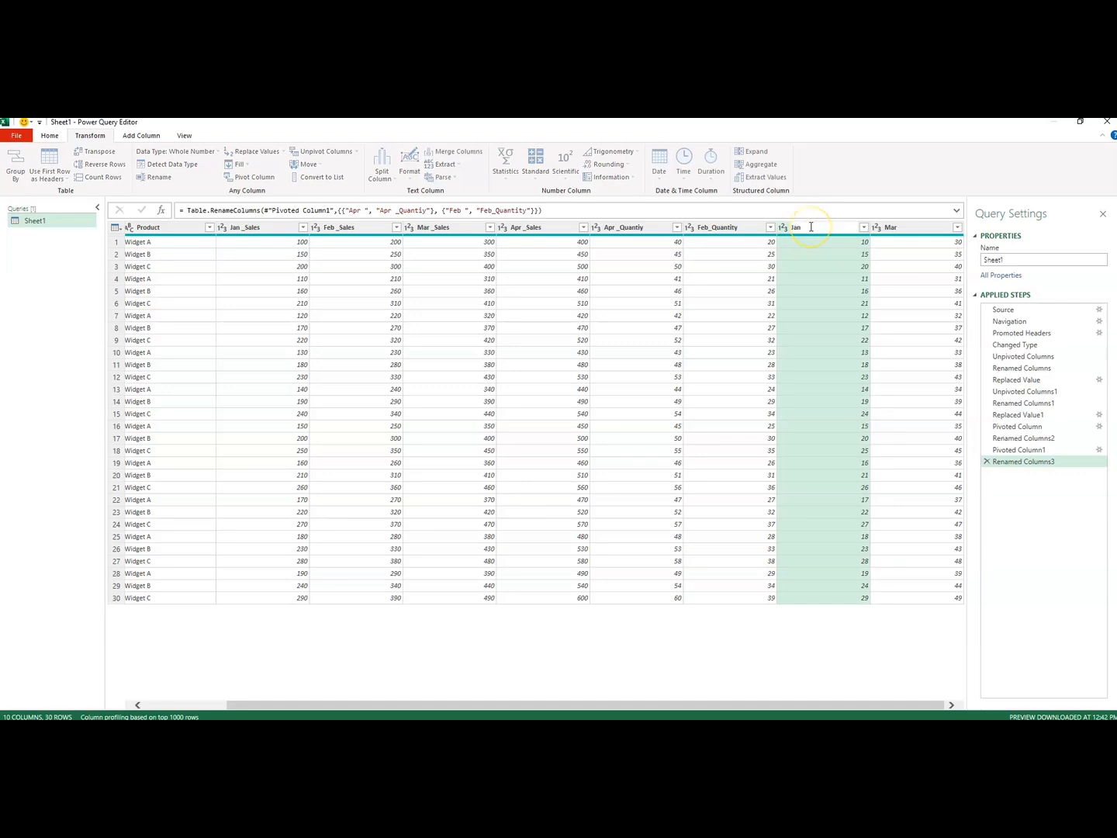
text(_Quantity)
key(Return)
double_click(904, 227)
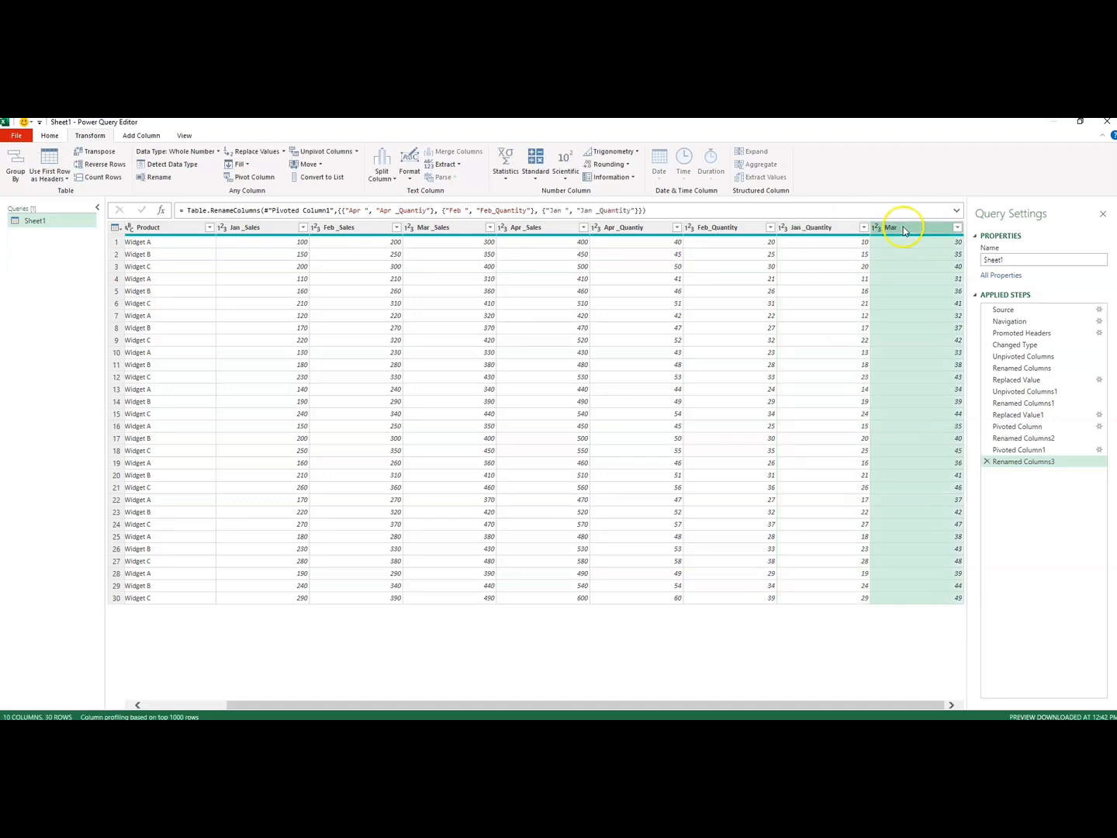
click(904, 226)
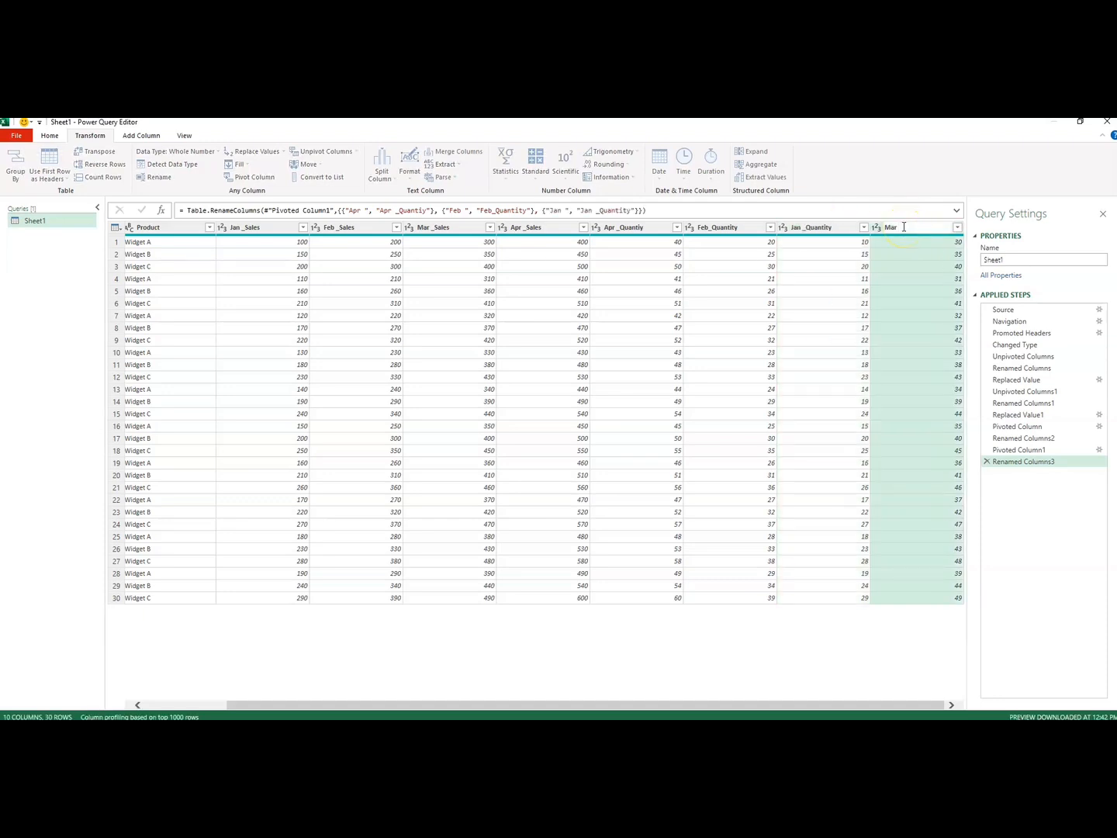
text(_Quantity)
key(Return)
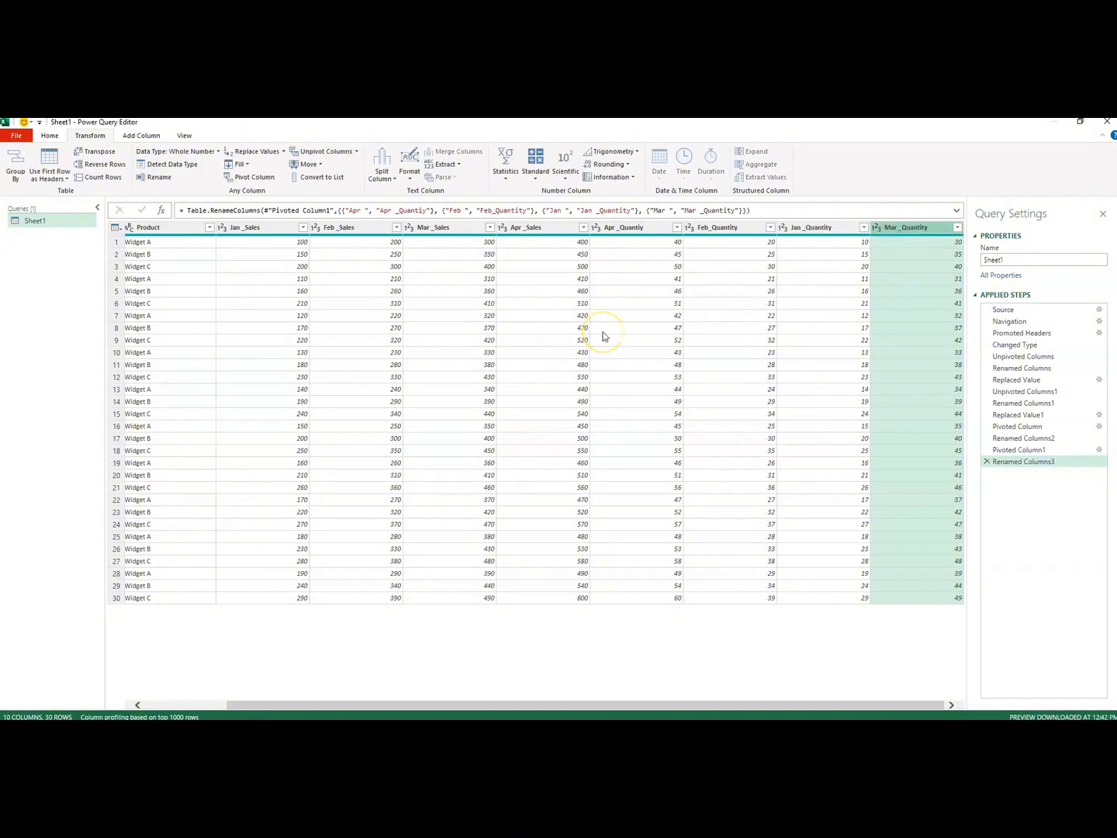